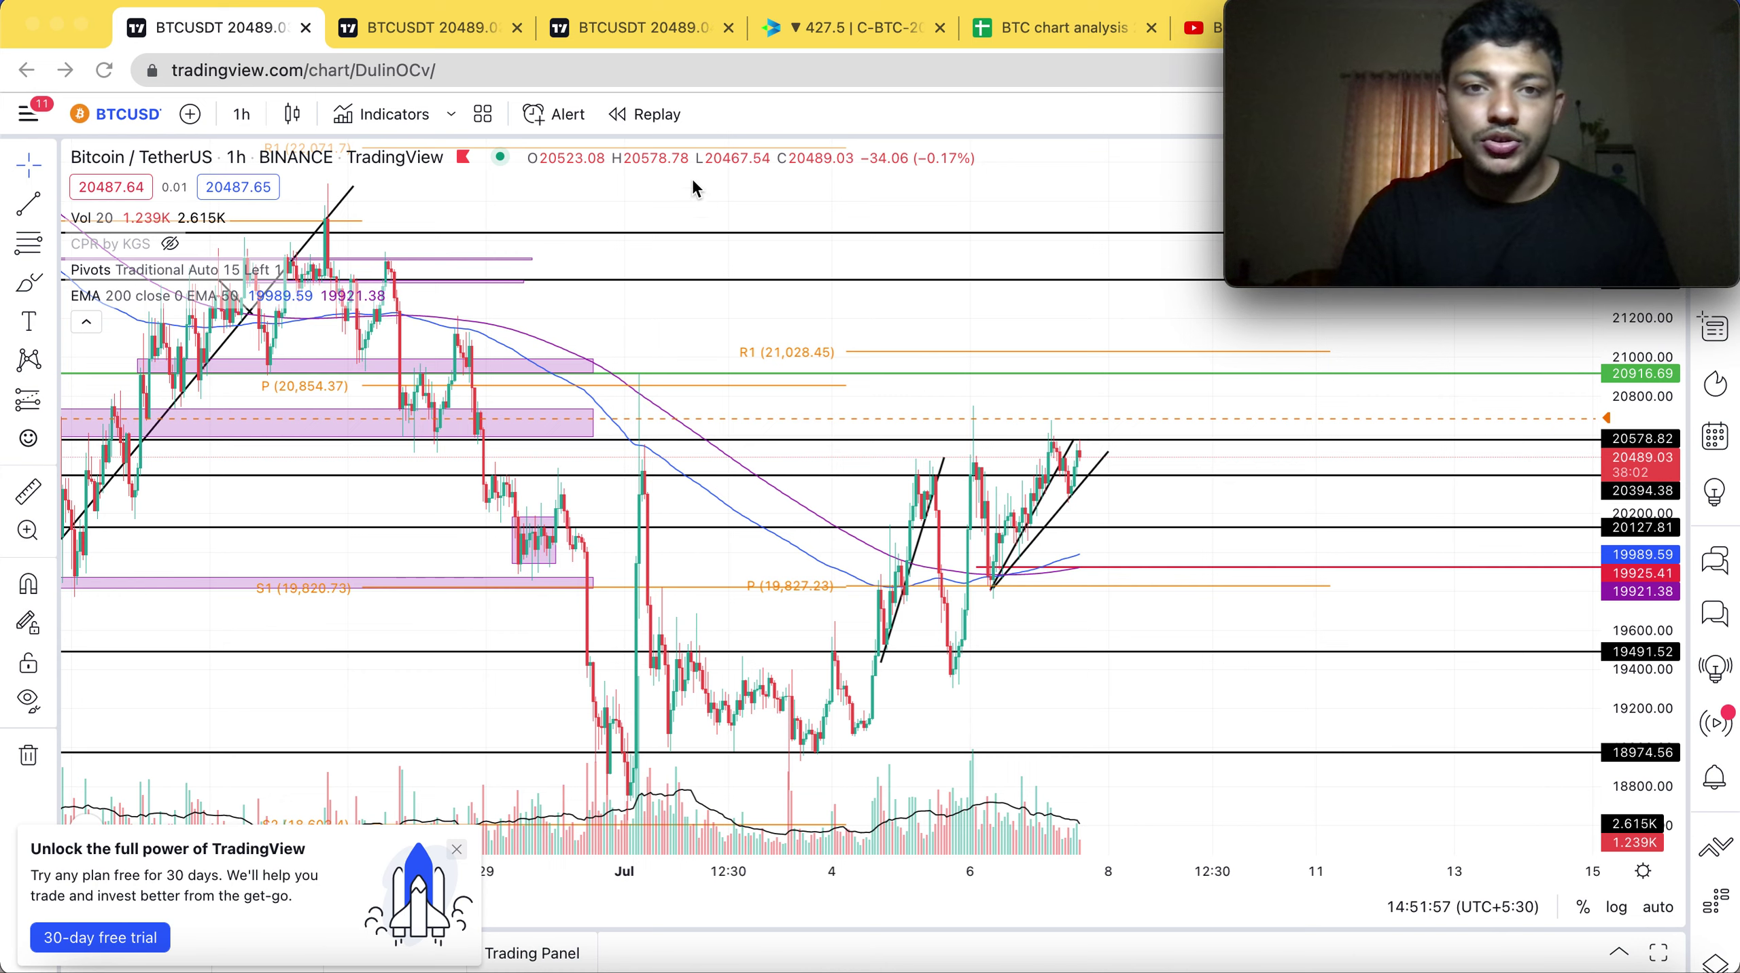
# Switch to the 15-minute BTC/USDT chart and select the 20127.81 horizontal level.
pyautogui.click(462, 31)
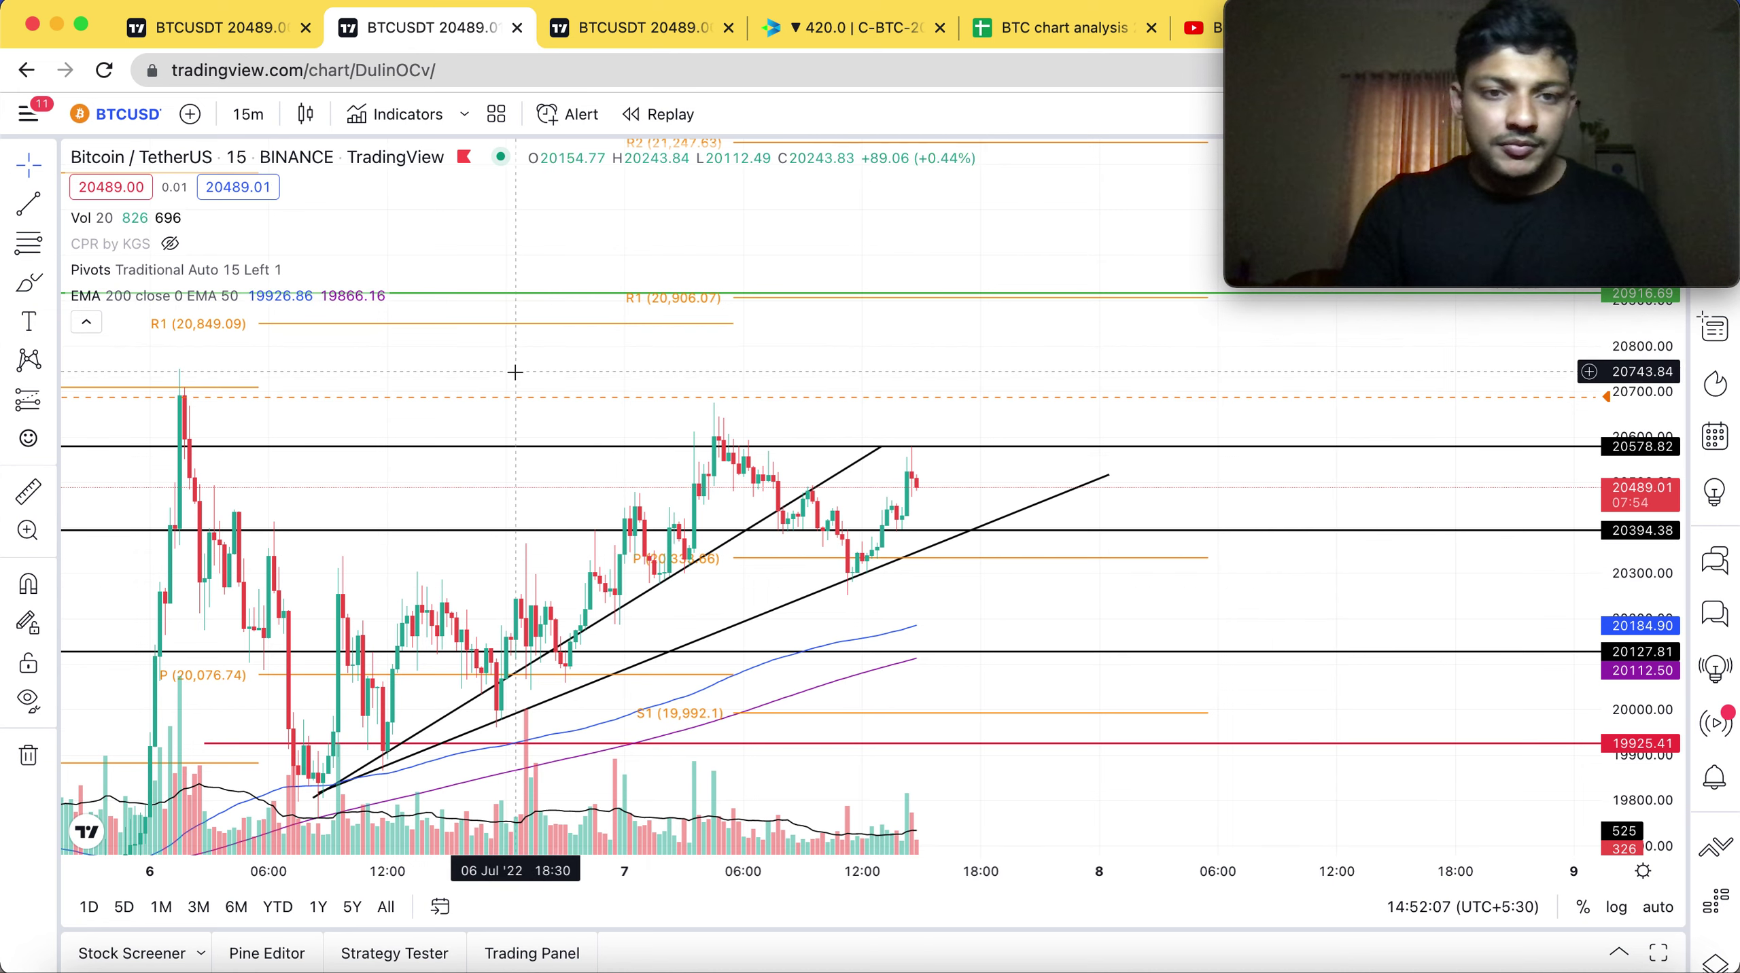
pyautogui.hscroll(1, 1093, 311)
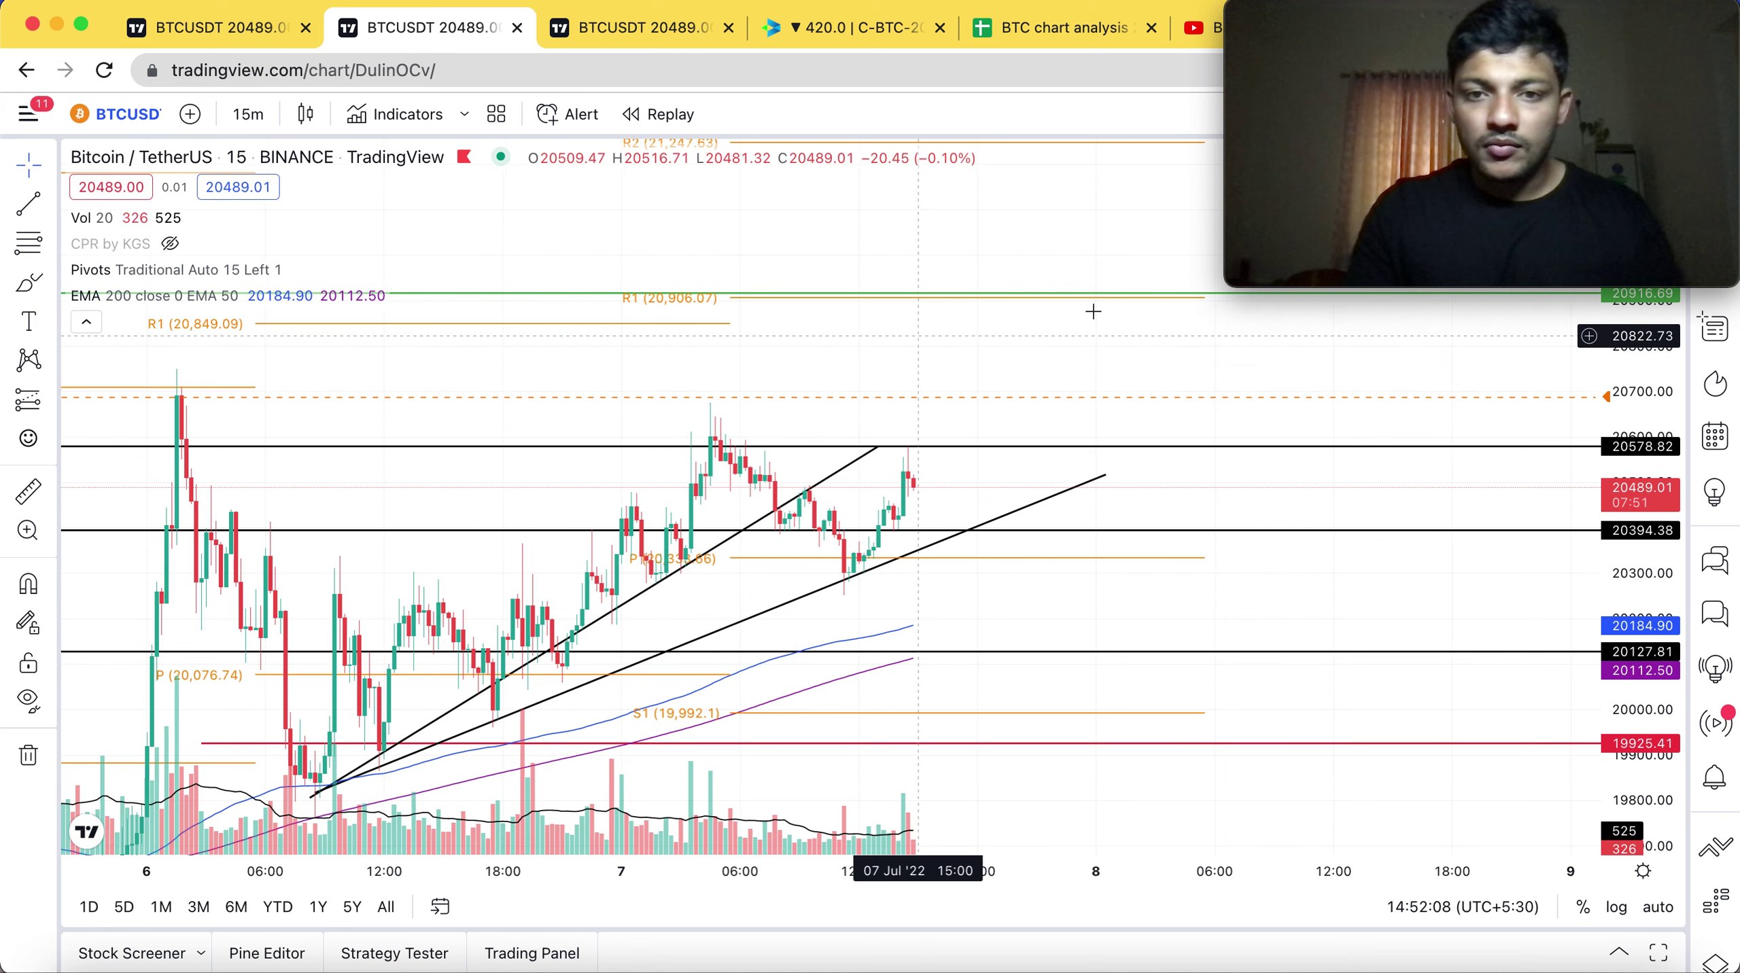
pyautogui.click(918, 651)
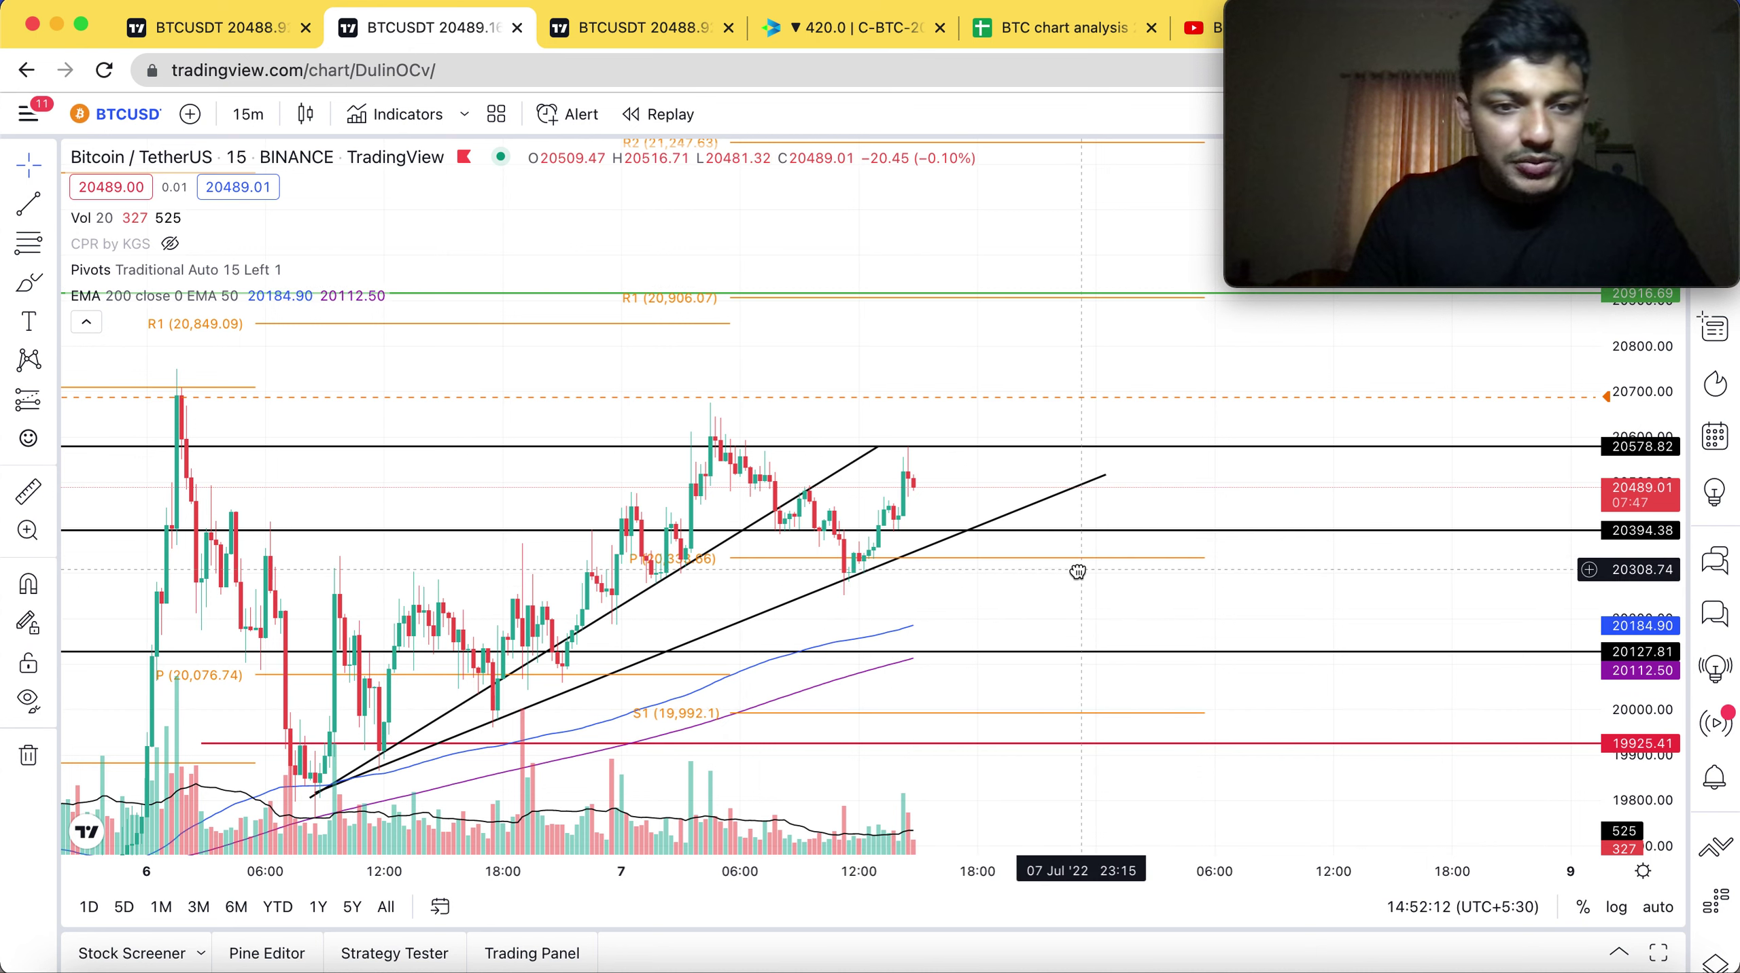
pyautogui.hscroll(1, 1076, 567)
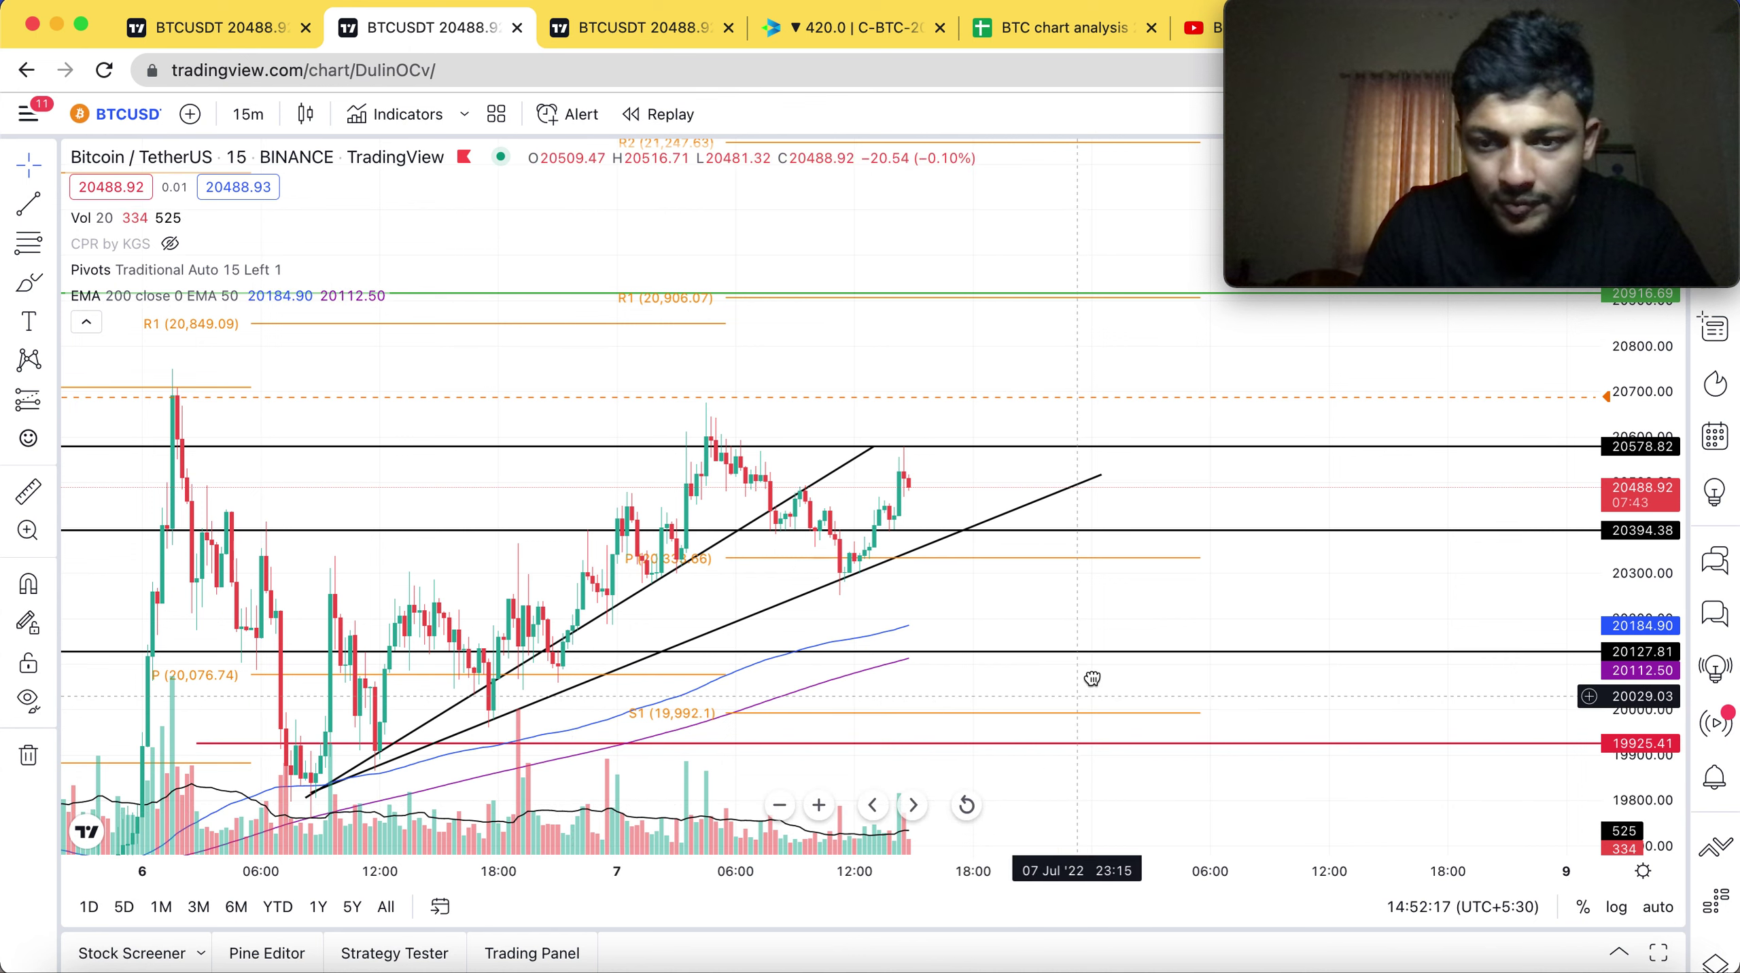
pyautogui.hscroll(-3, 1091, 677)
# Rescale the price axis and pan back to show earlier candles beside the trendlines.
pyautogui.moveTo(1623, 577); pyautogui.dragTo(1623, 614)
pyautogui.moveTo(1636, 532); pyautogui.dragTo(1636, 507)
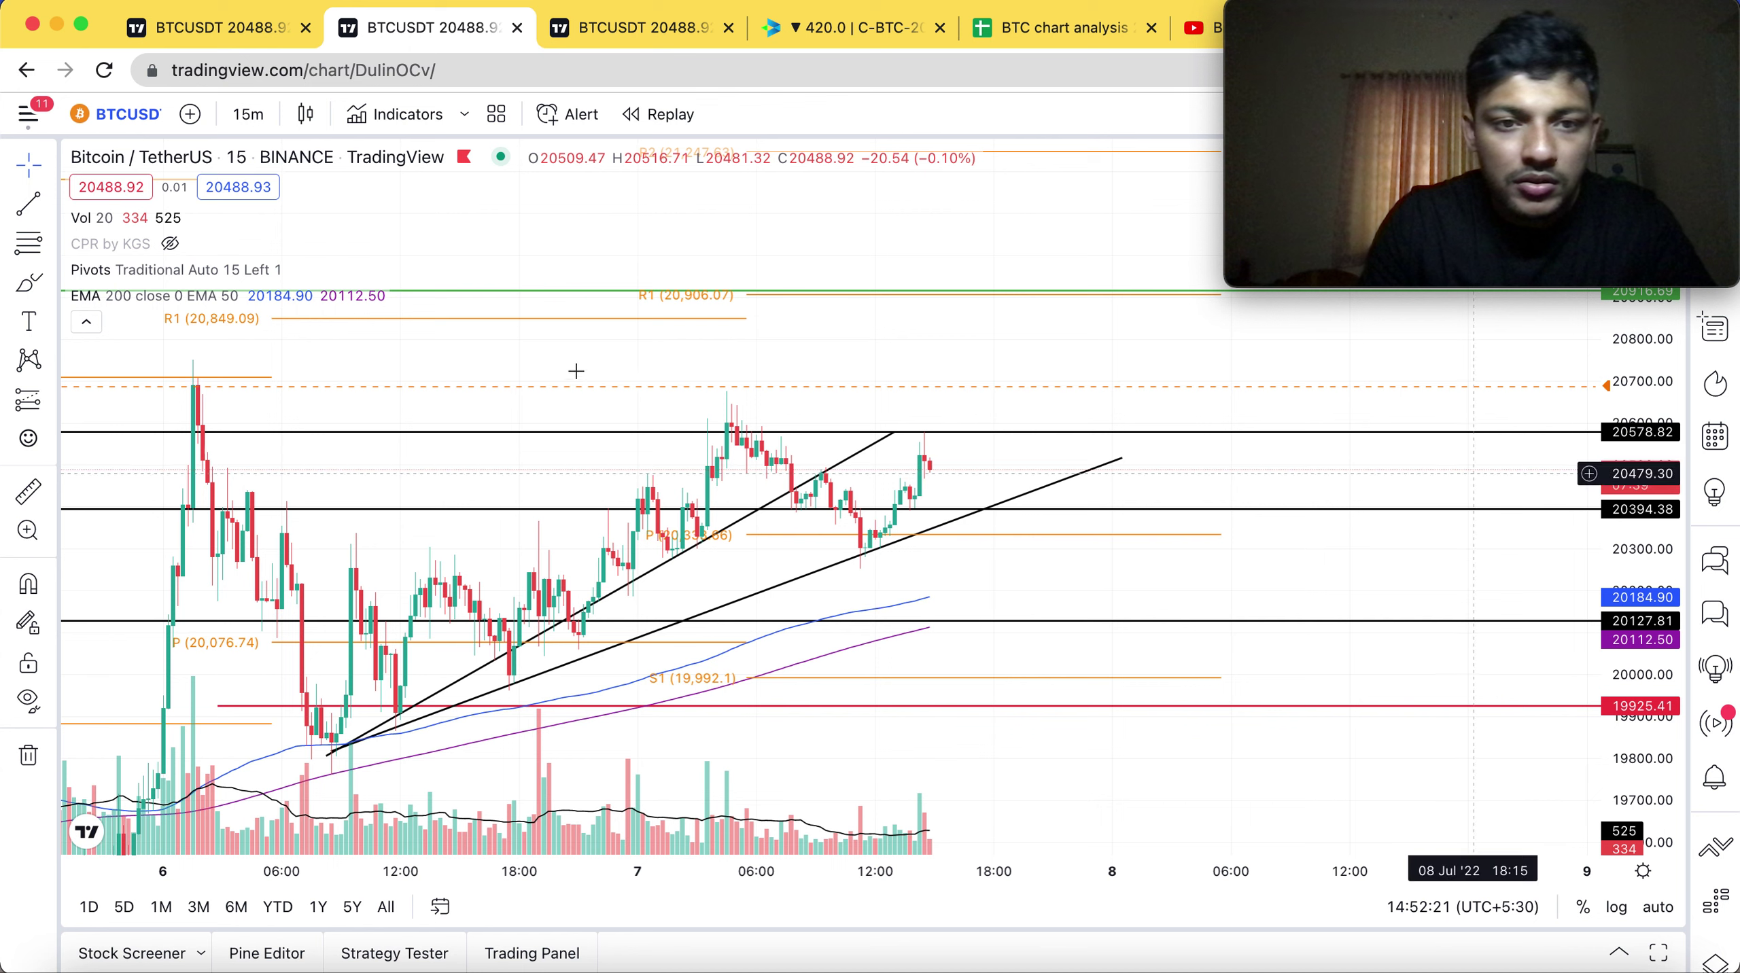
pyautogui.moveTo(454, 337); pyautogui.dragTo(779, 246)
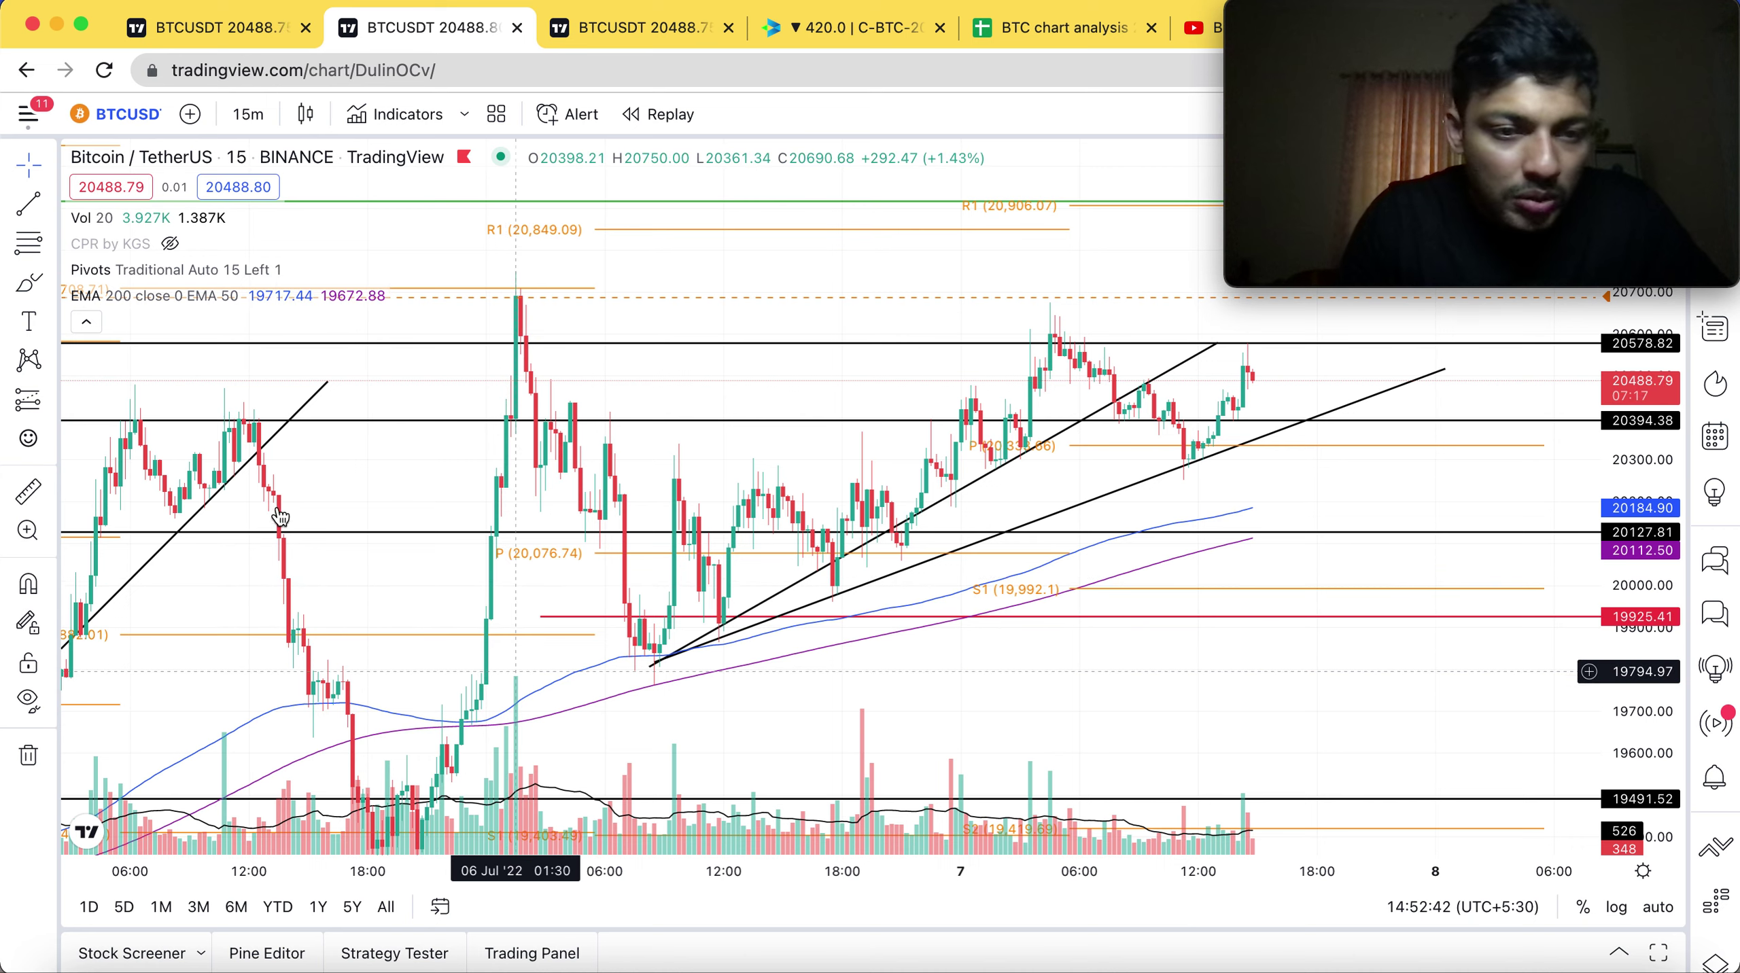
pyautogui.moveTo(872, 685); pyautogui.dragTo(1021, 593)
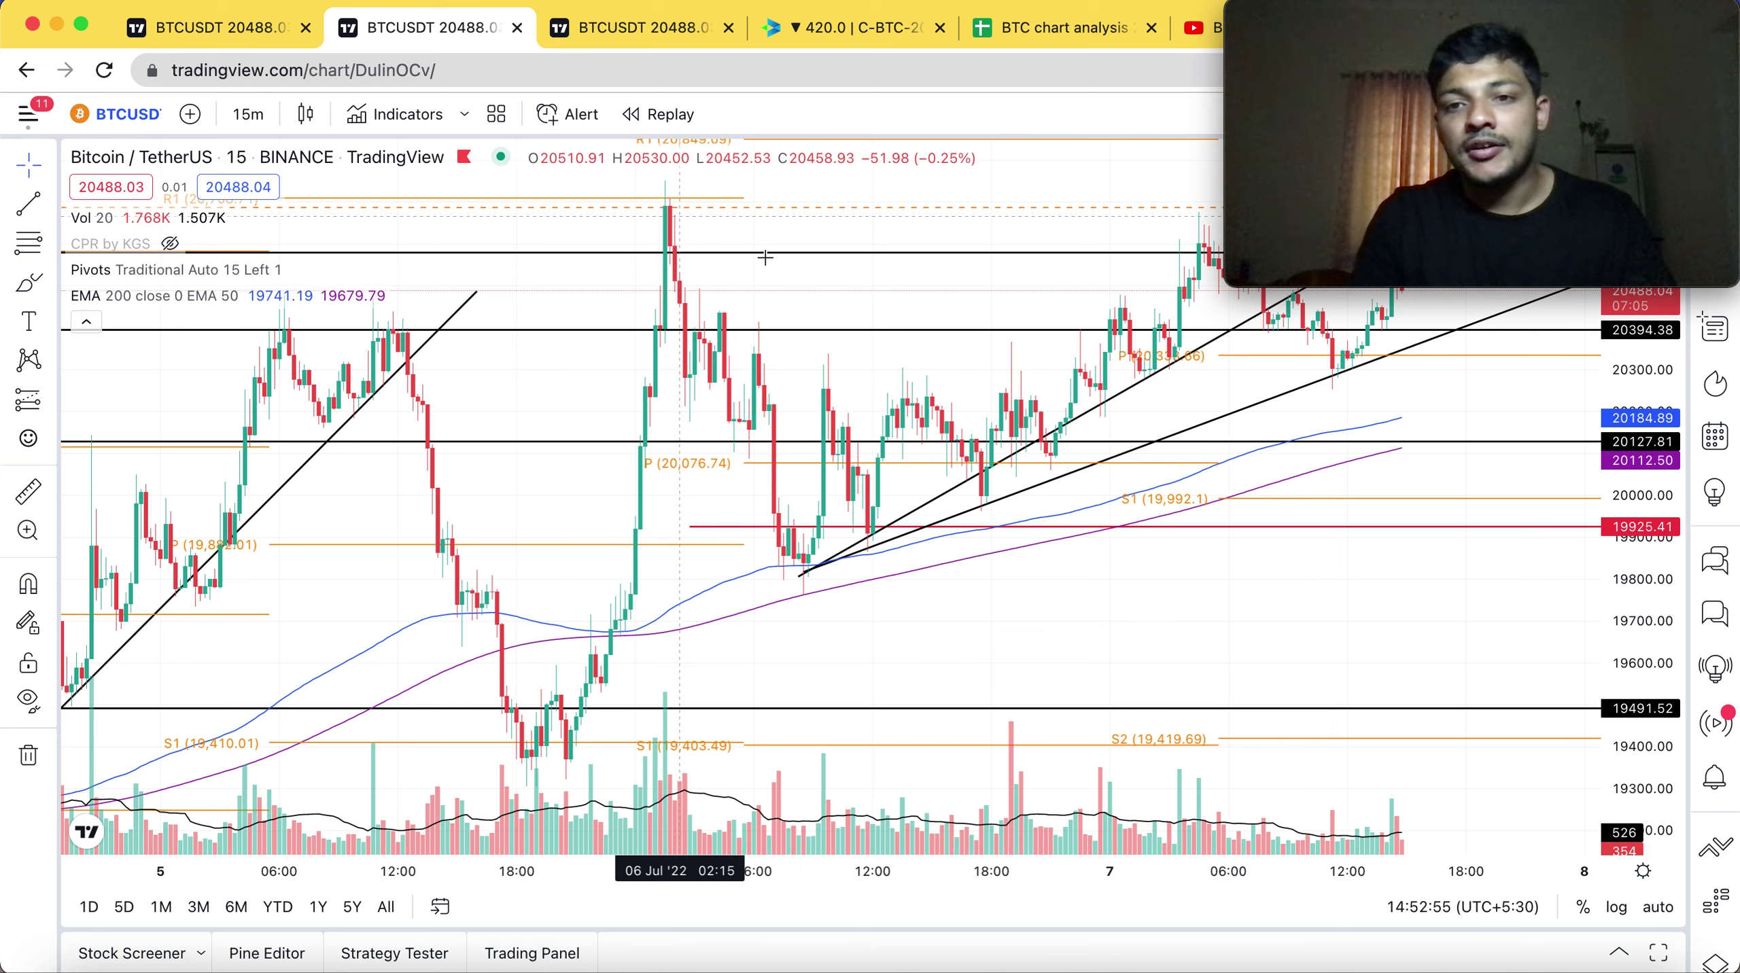
pyautogui.moveTo(1086, 665); pyautogui.dragTo(1063, 715)
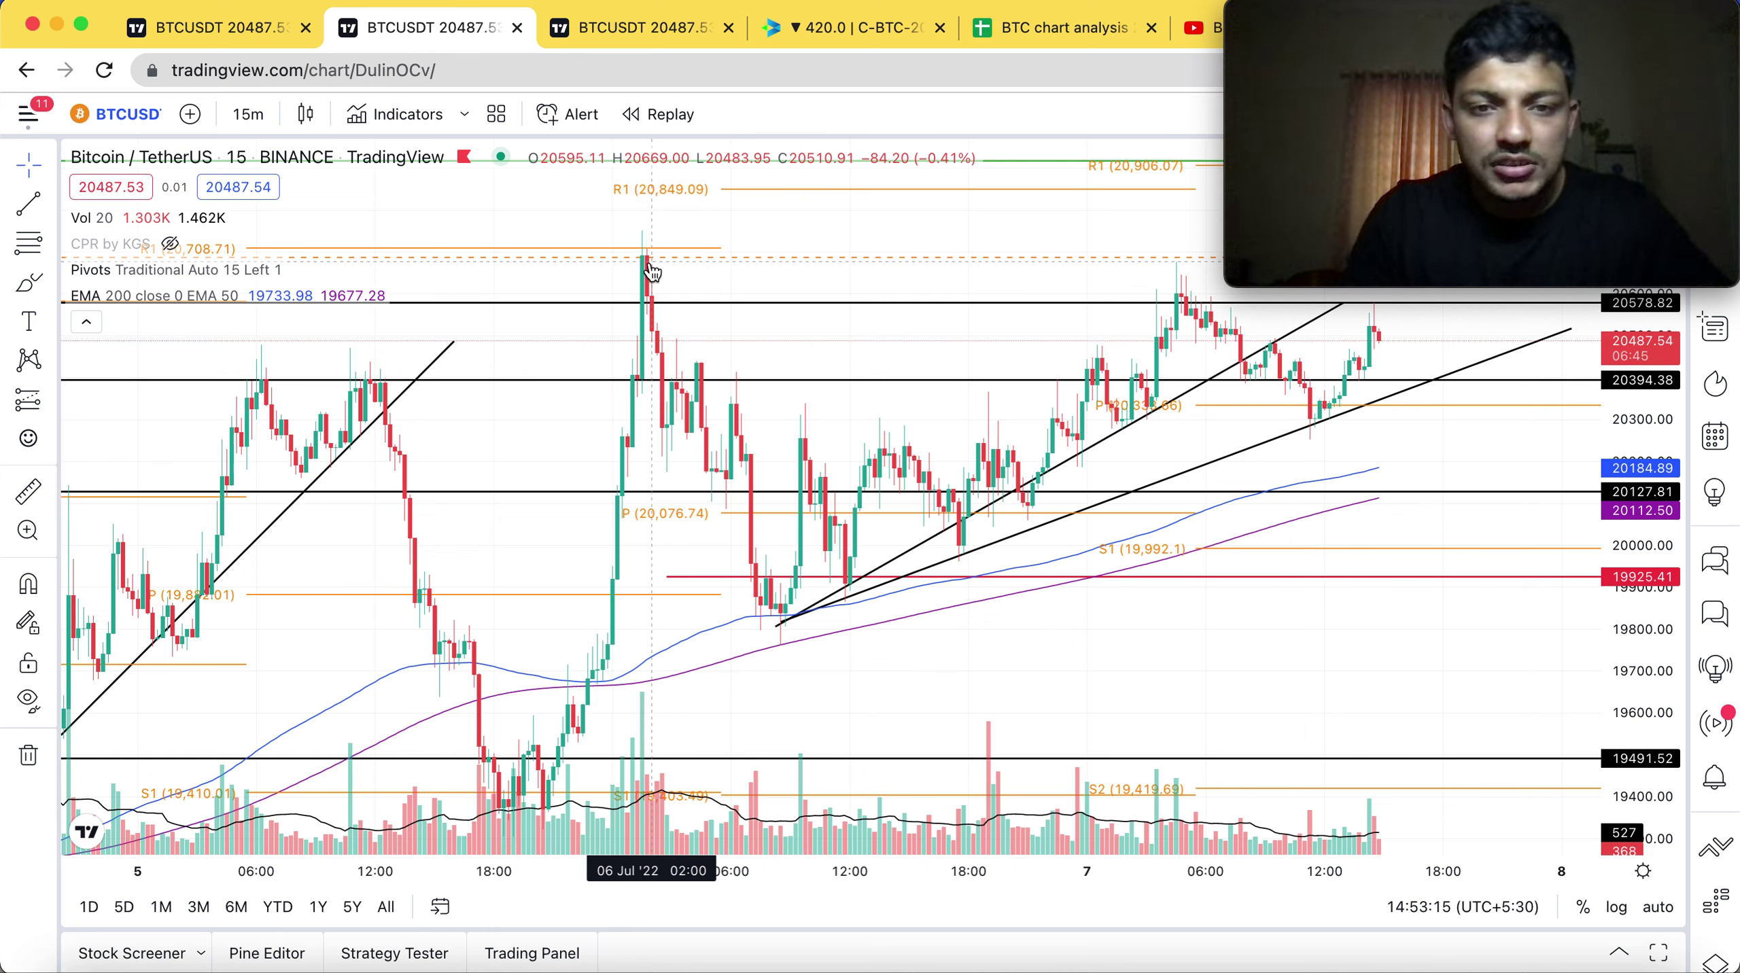
pyautogui.moveTo(647, 269)
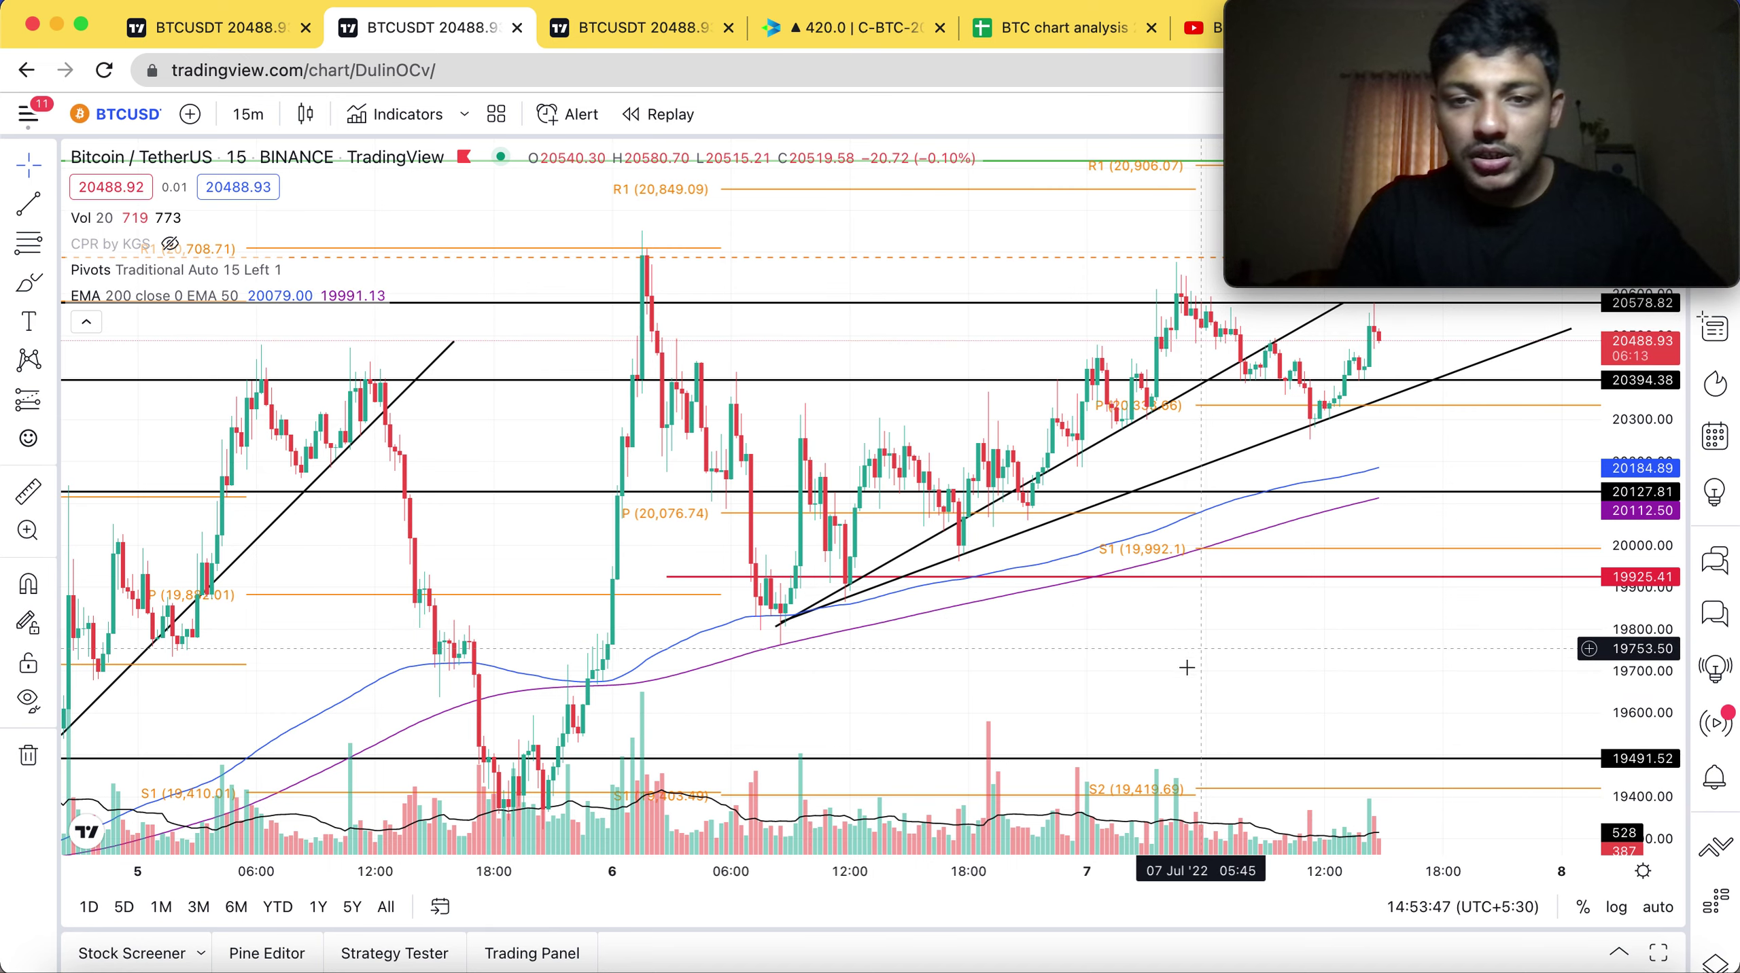
pyautogui.moveTo(1118, 704); pyautogui.dragTo(966, 742)
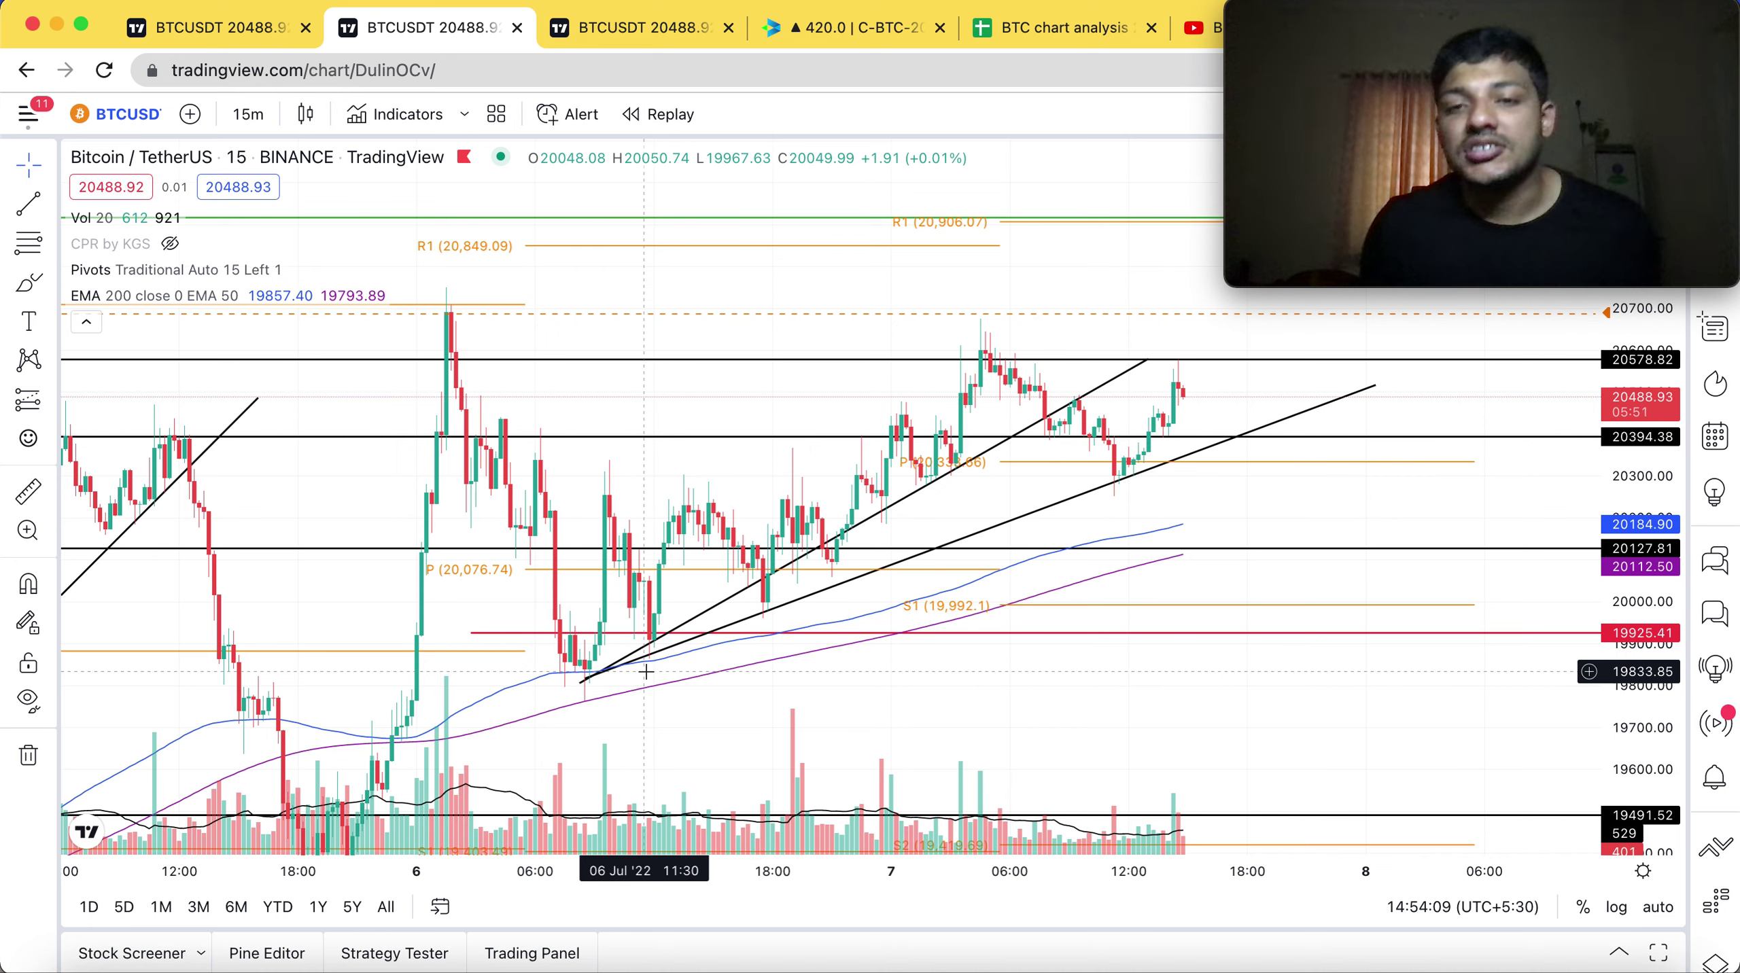
pyautogui.click(1145, 362)
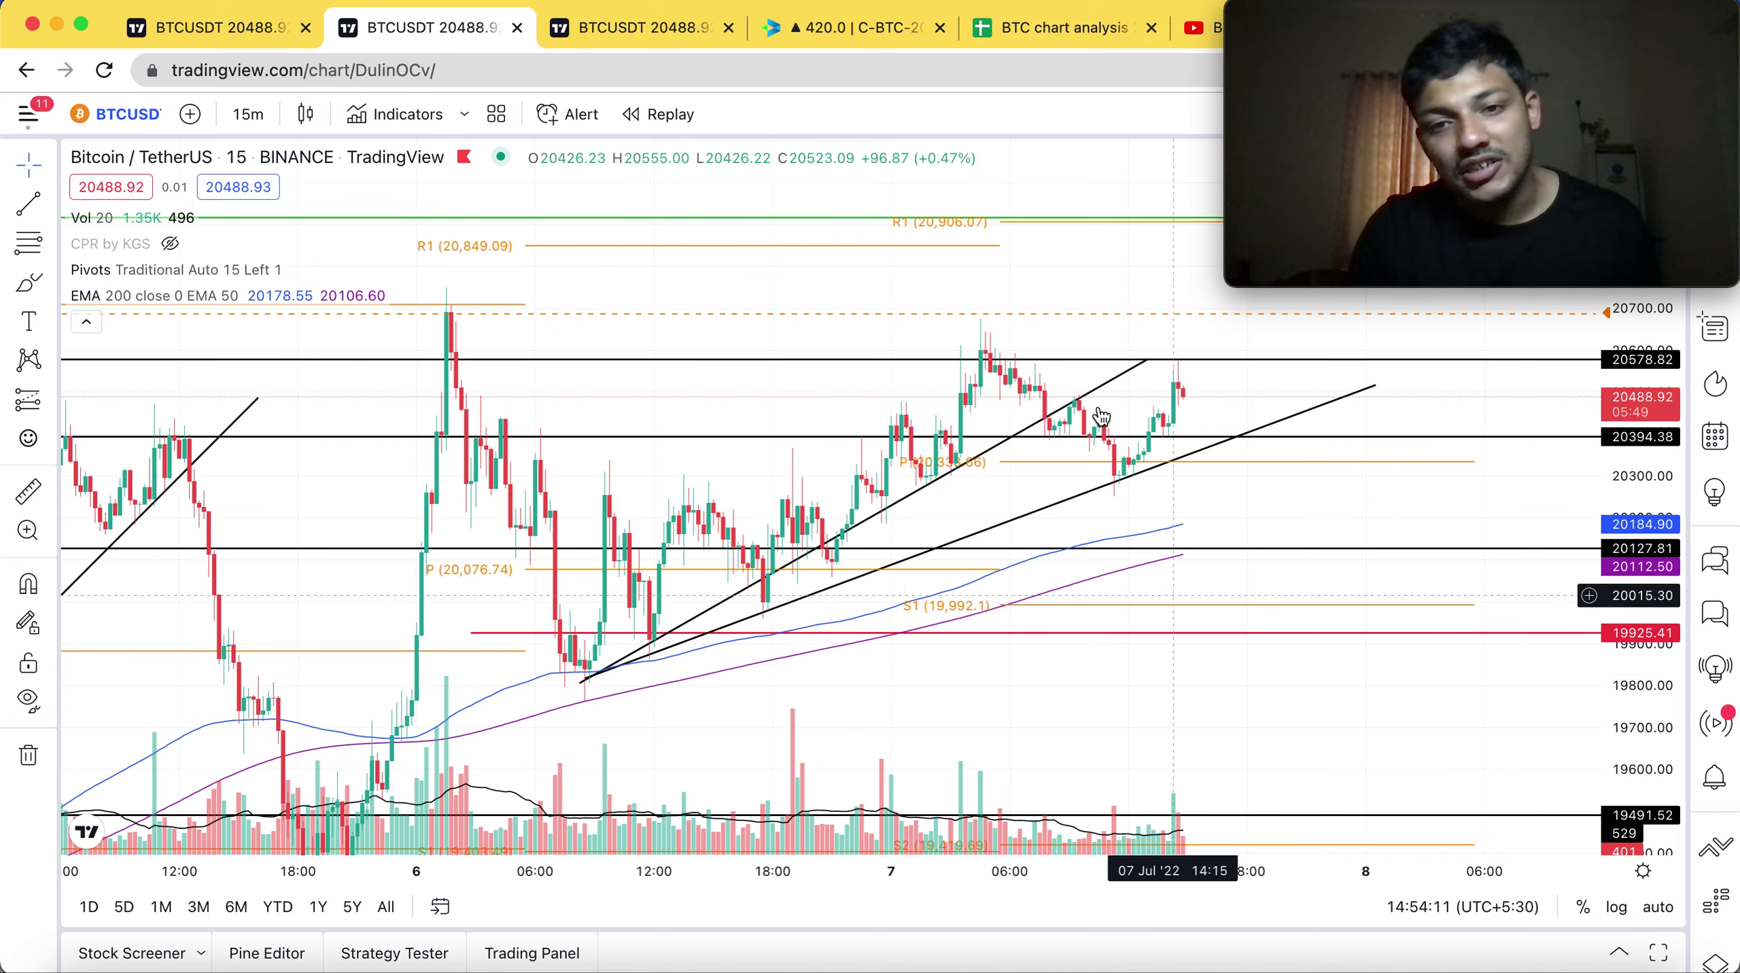
pyautogui.click(1189, 412)
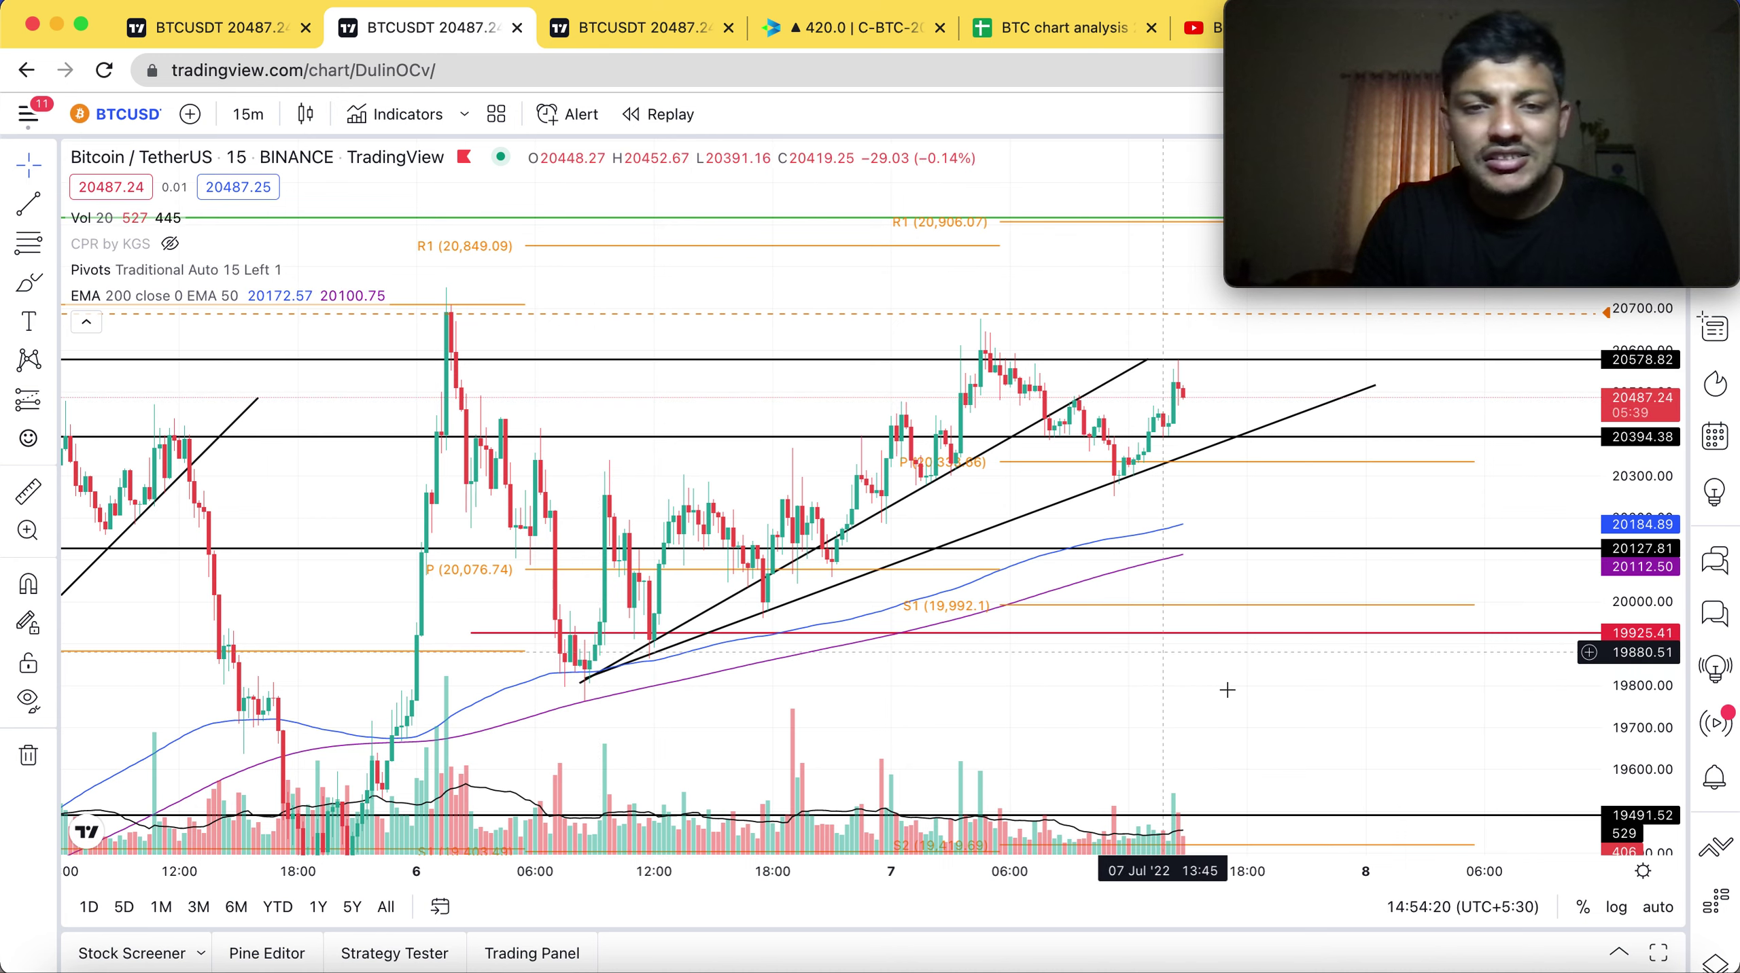
pyautogui.hscroll(5, 962, 710)
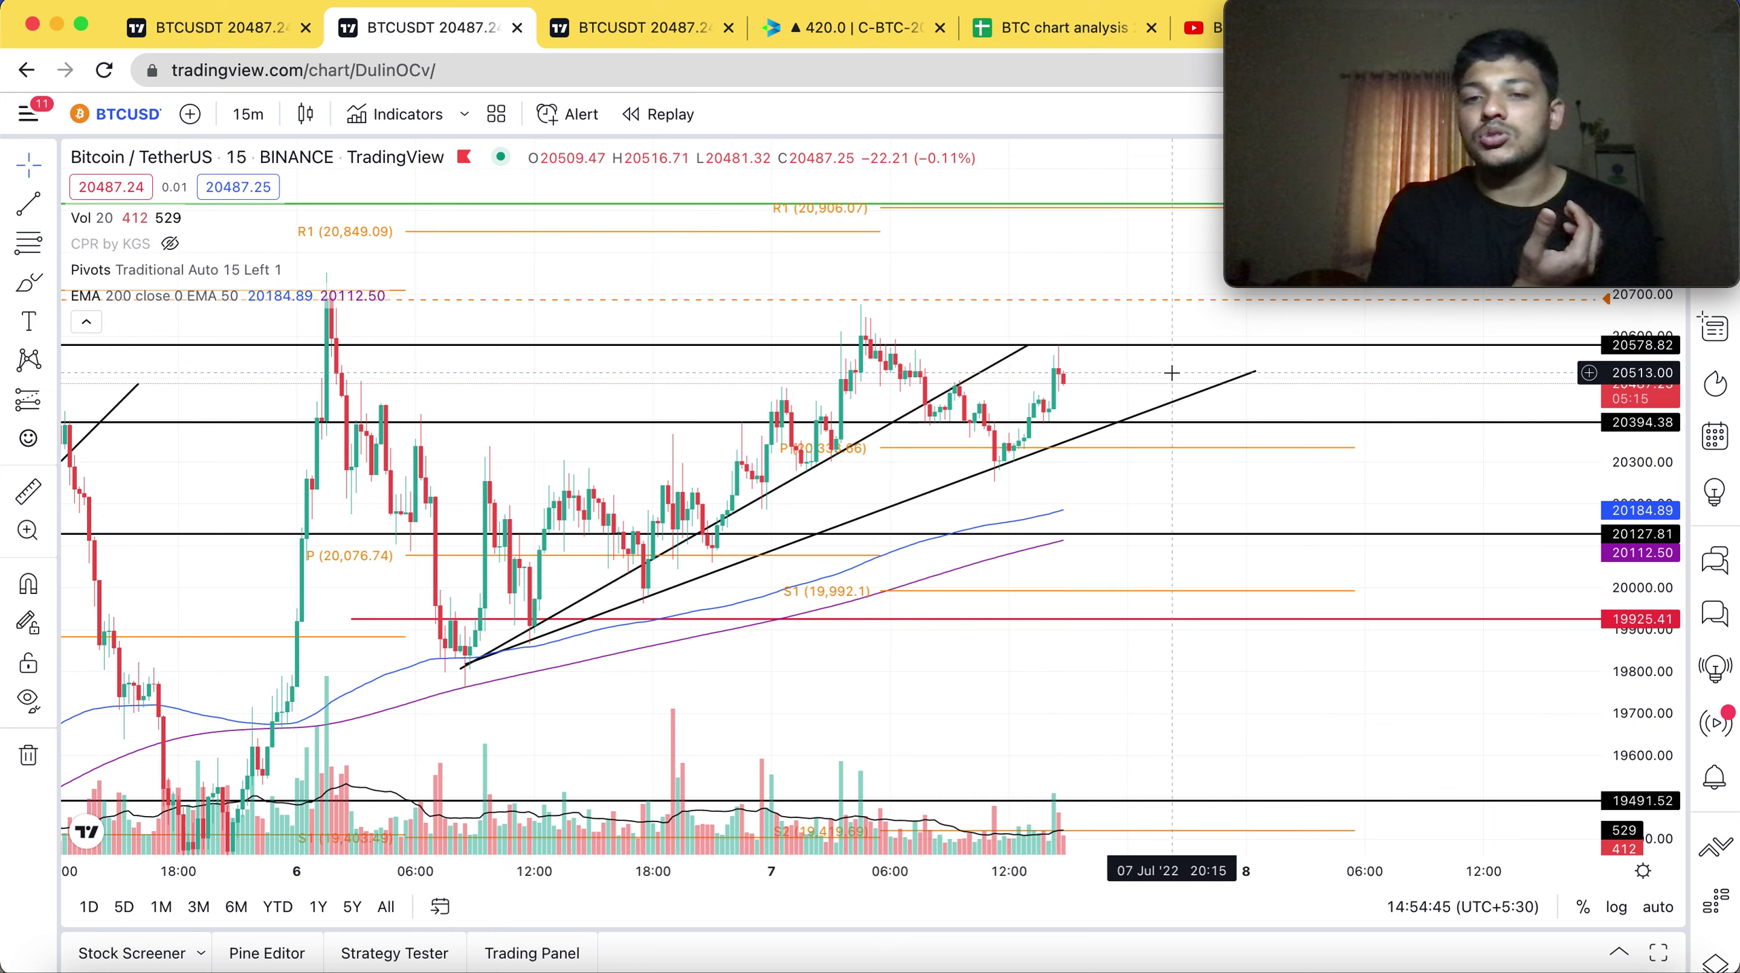
pyautogui.scroll(-2, 1118, 712)
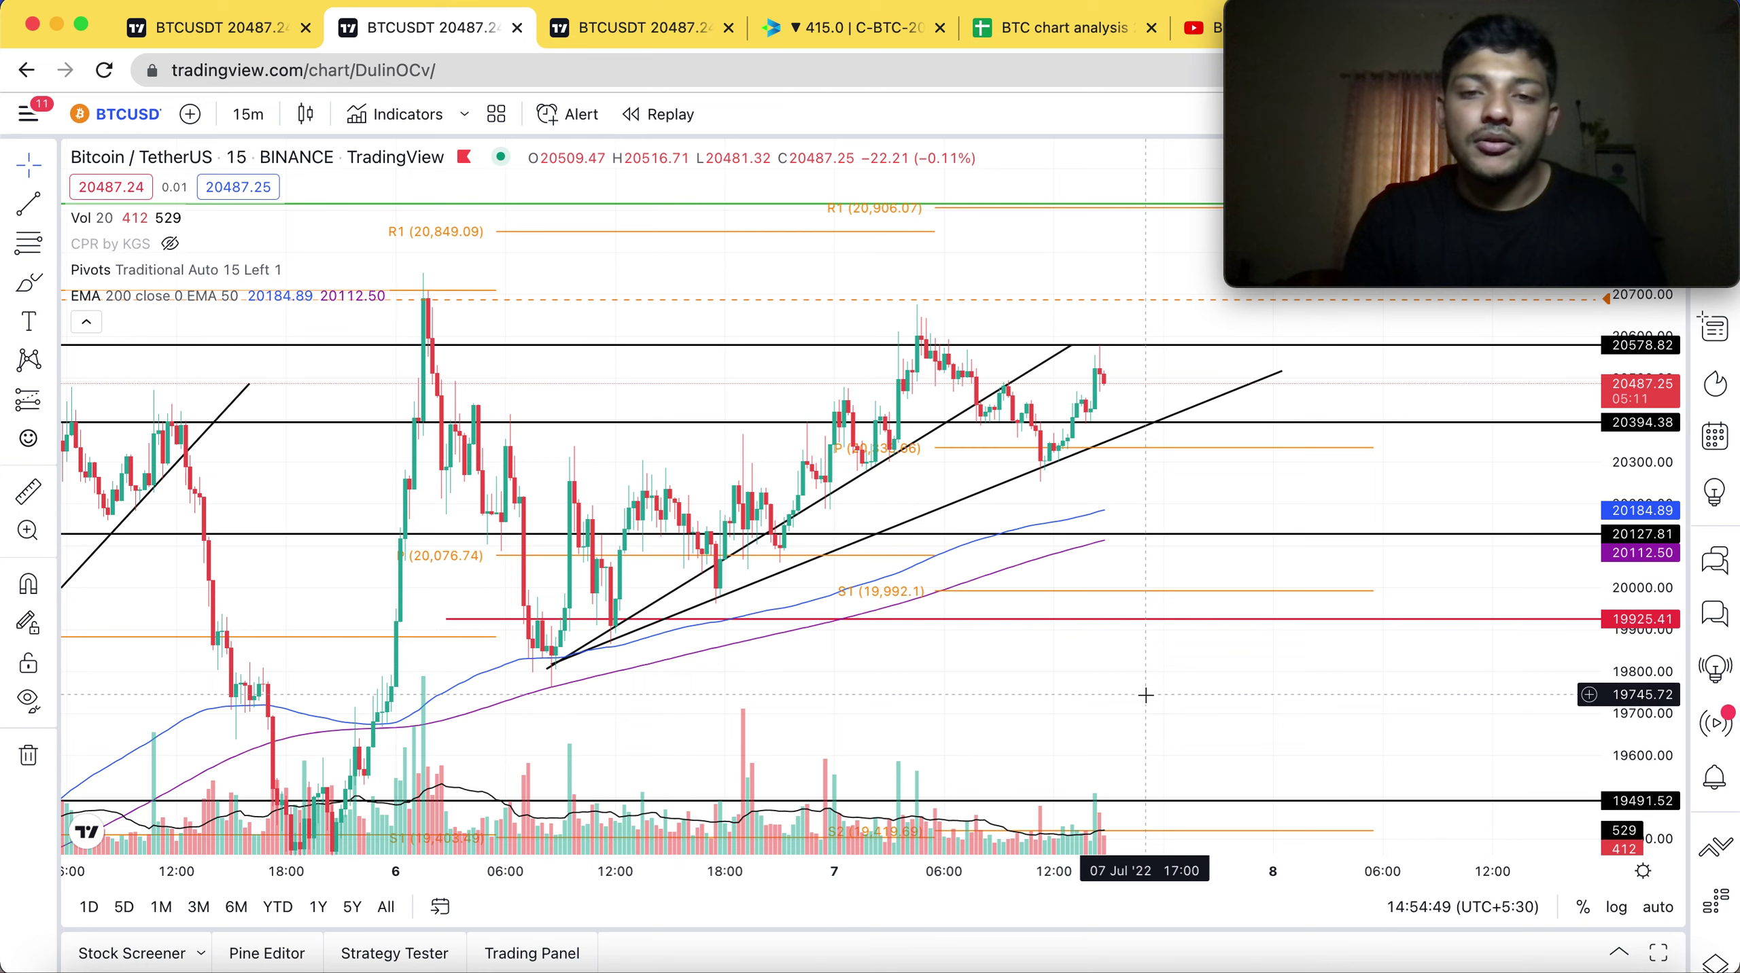
pyautogui.moveTo(978, 684); pyautogui.dragTo(906, 701)
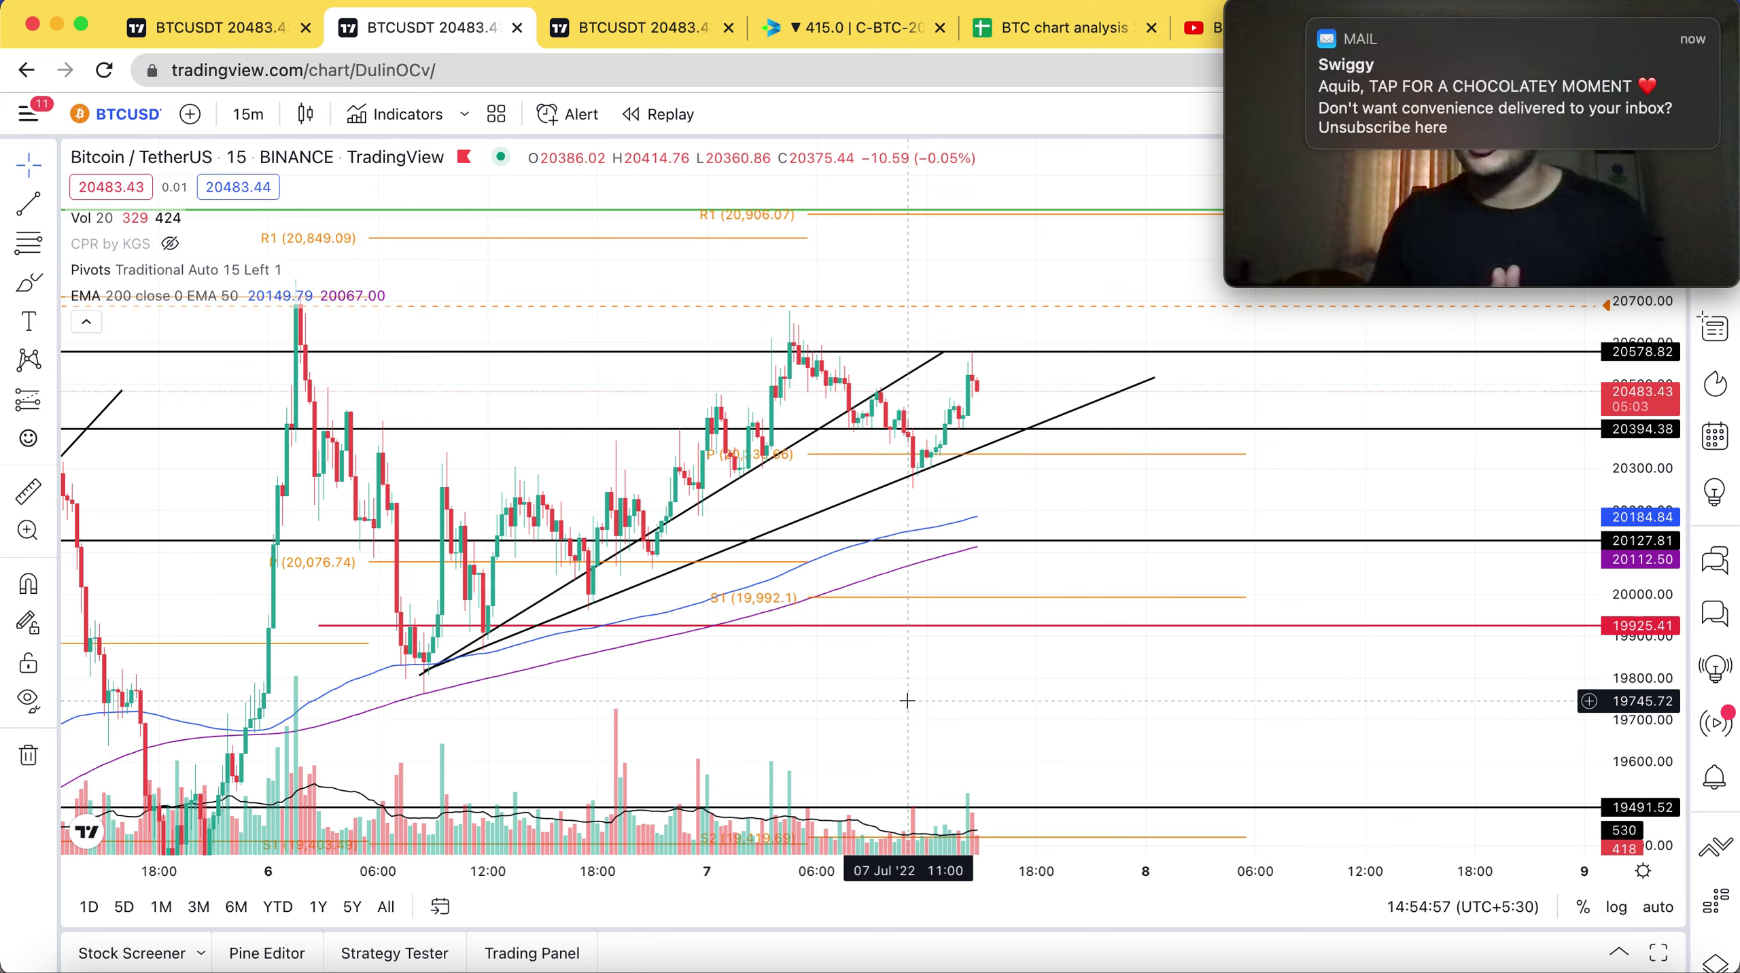
# Dismiss the mail notification and pan the 15m chart to leave blank space right of the latest candles.
pyautogui.click(1310, 21)
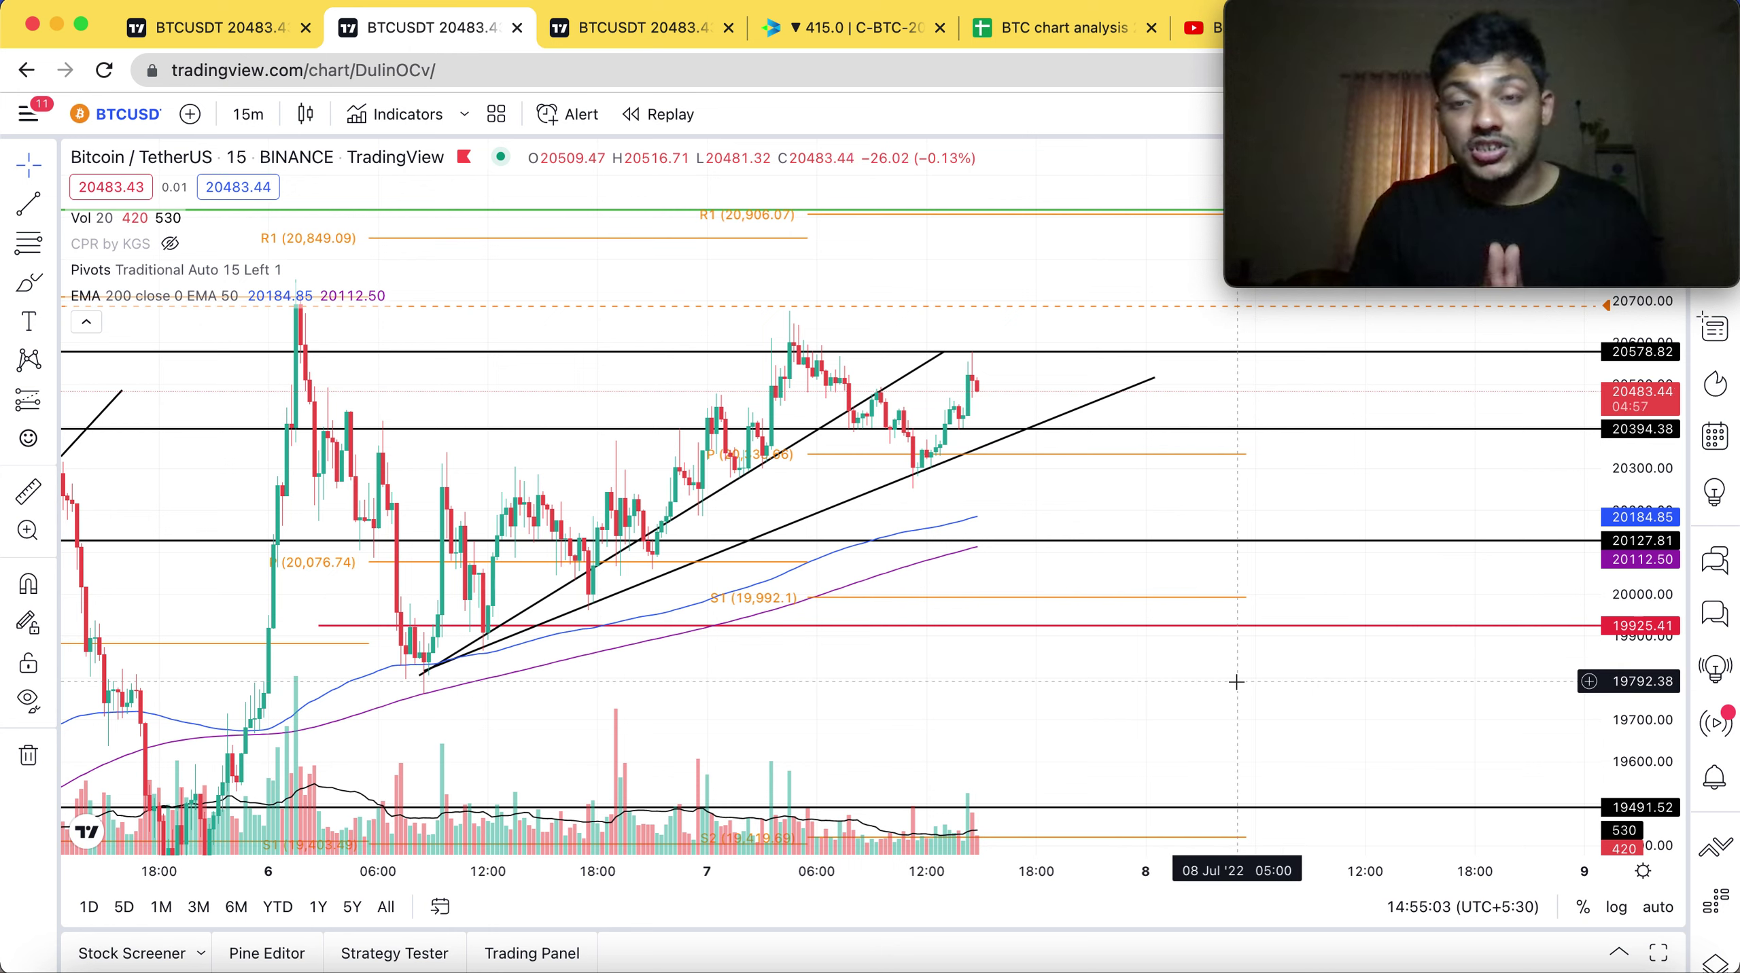
pyautogui.moveTo(1068, 691); pyautogui.dragTo(907, 756)
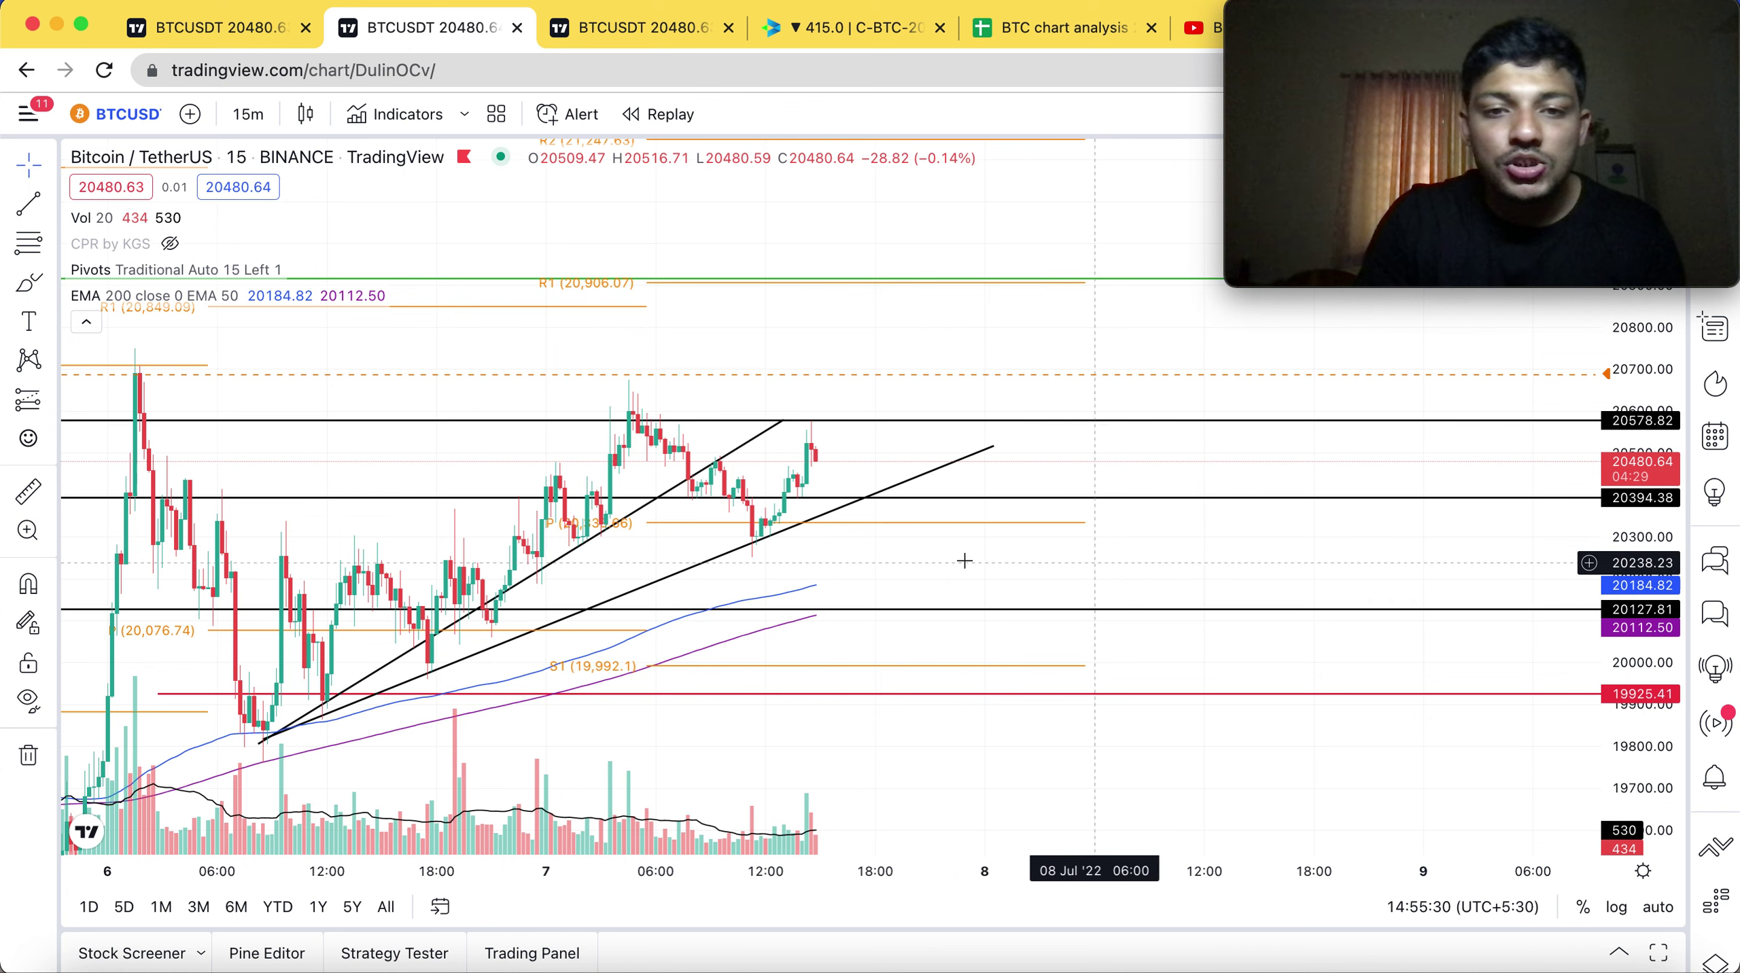
pyautogui.moveTo(958, 563); pyautogui.dragTo(874, 557)
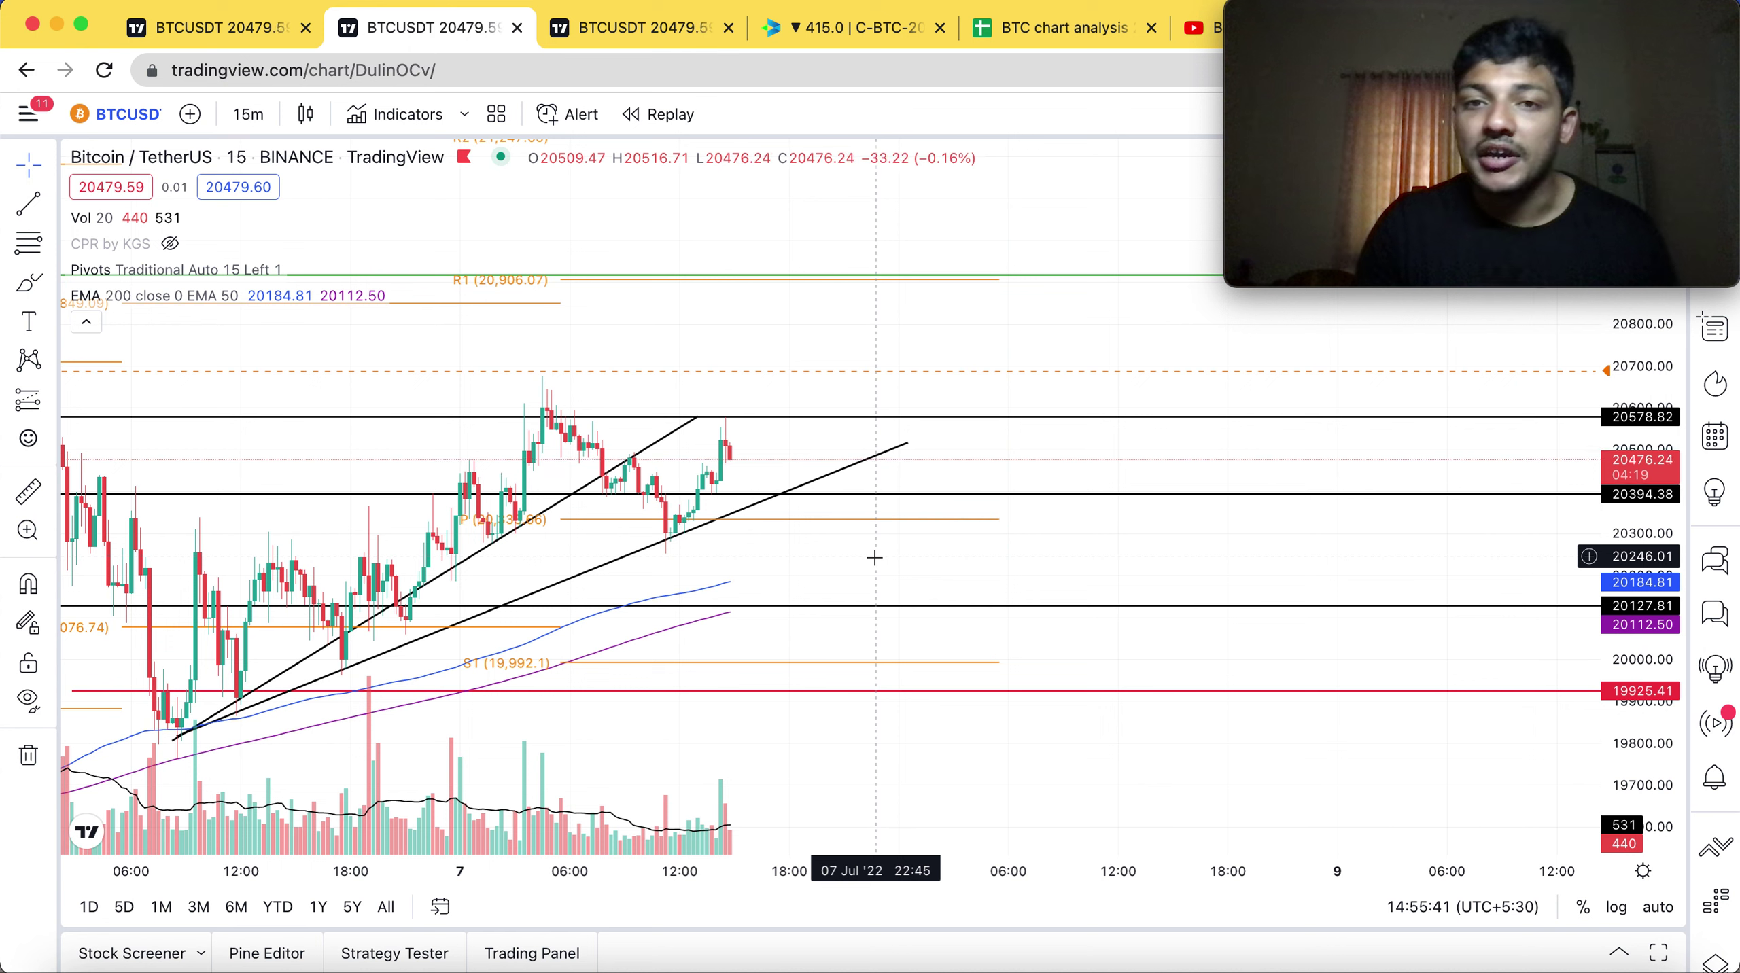
# Open the 'BTC chart analysis 2022' spreadsheet and scroll the FR sheet to the 3 July chart.
pyautogui.click(1068, 45)
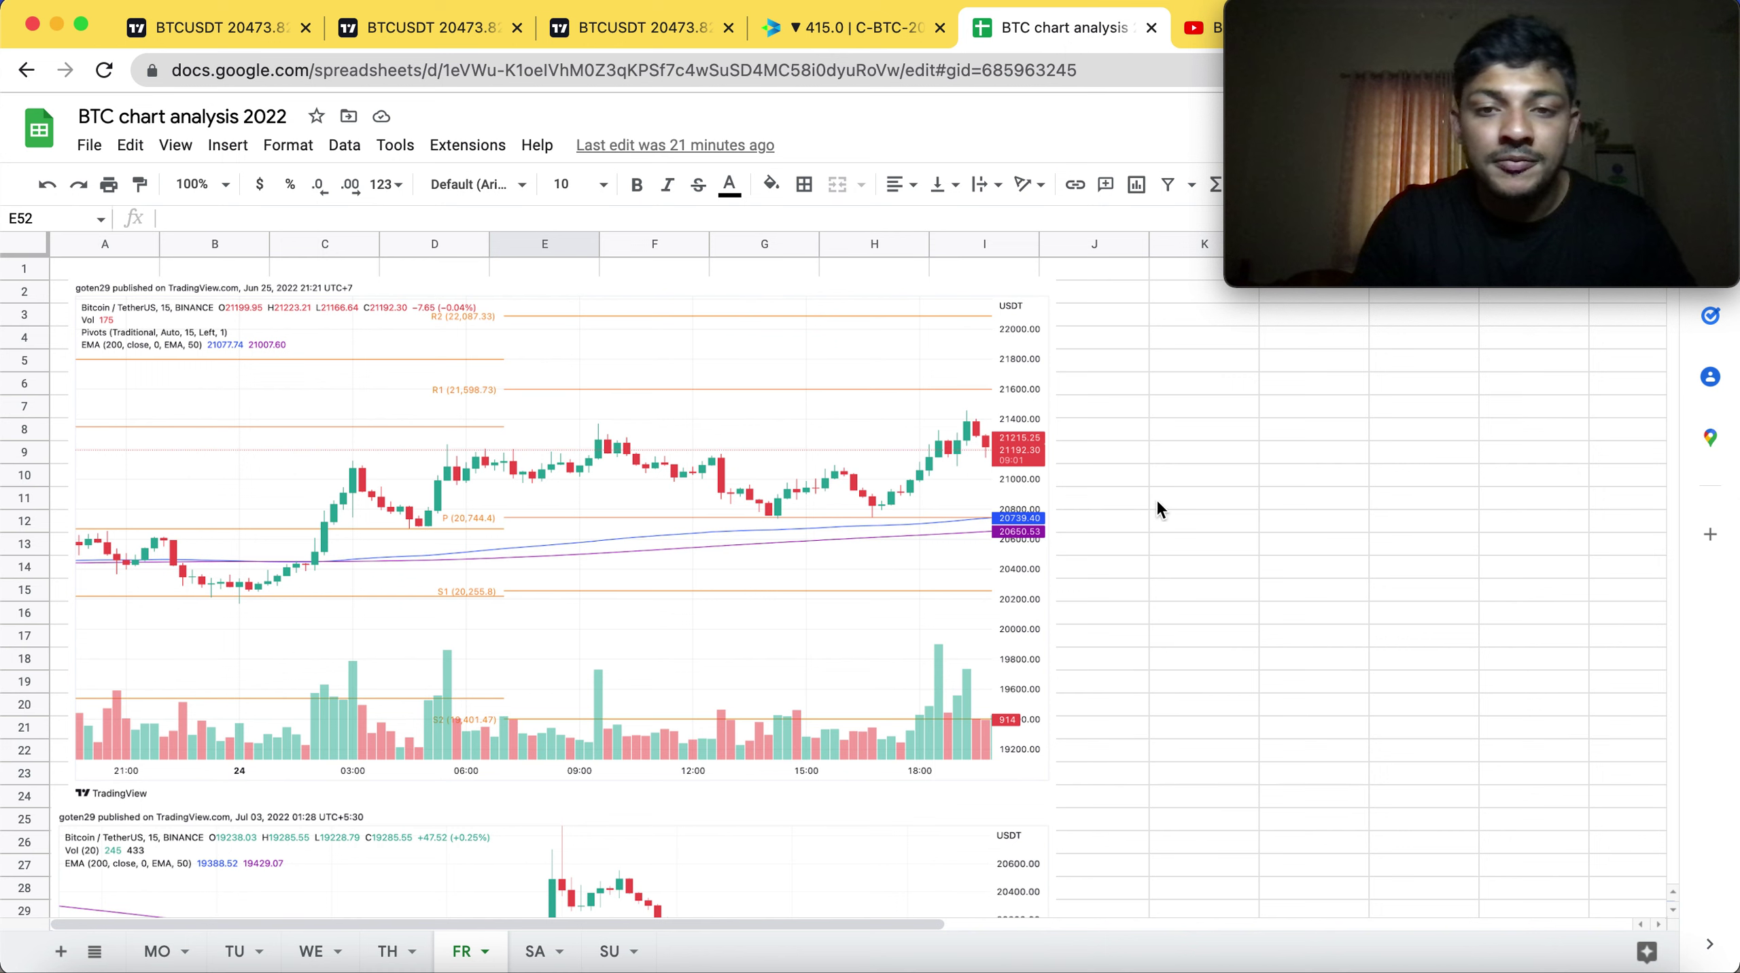
pyautogui.scroll(-1, 1145, 553)
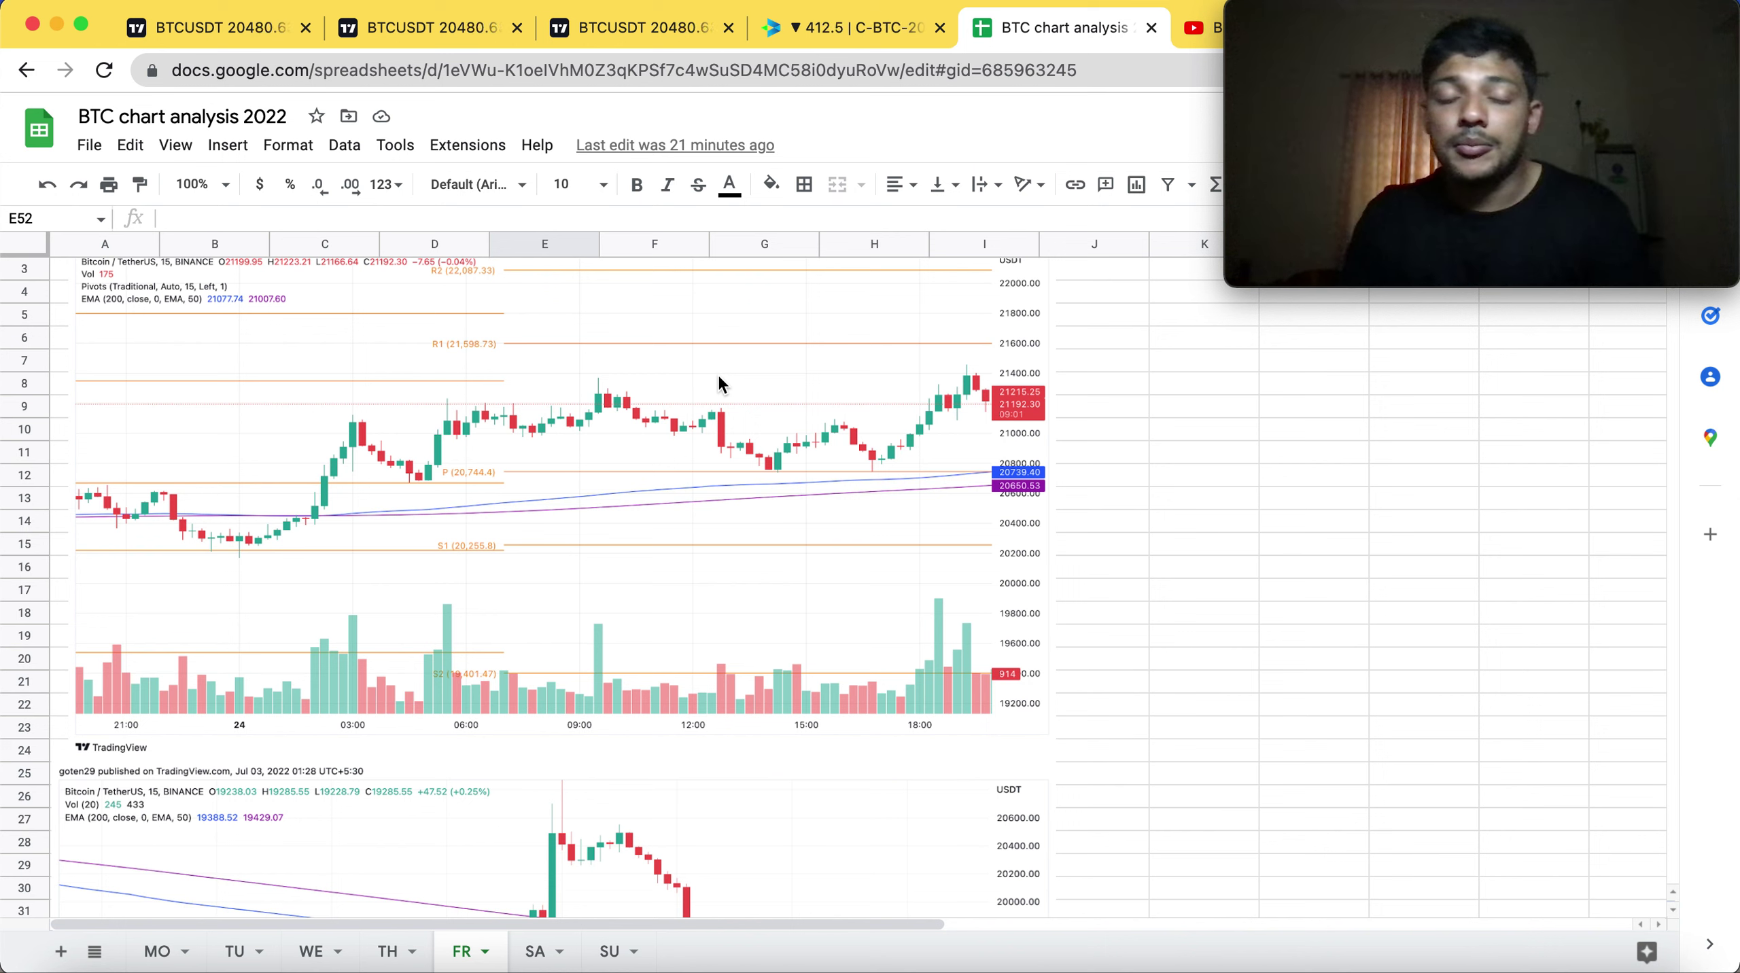
pyautogui.scroll(-5, 1134, 683)
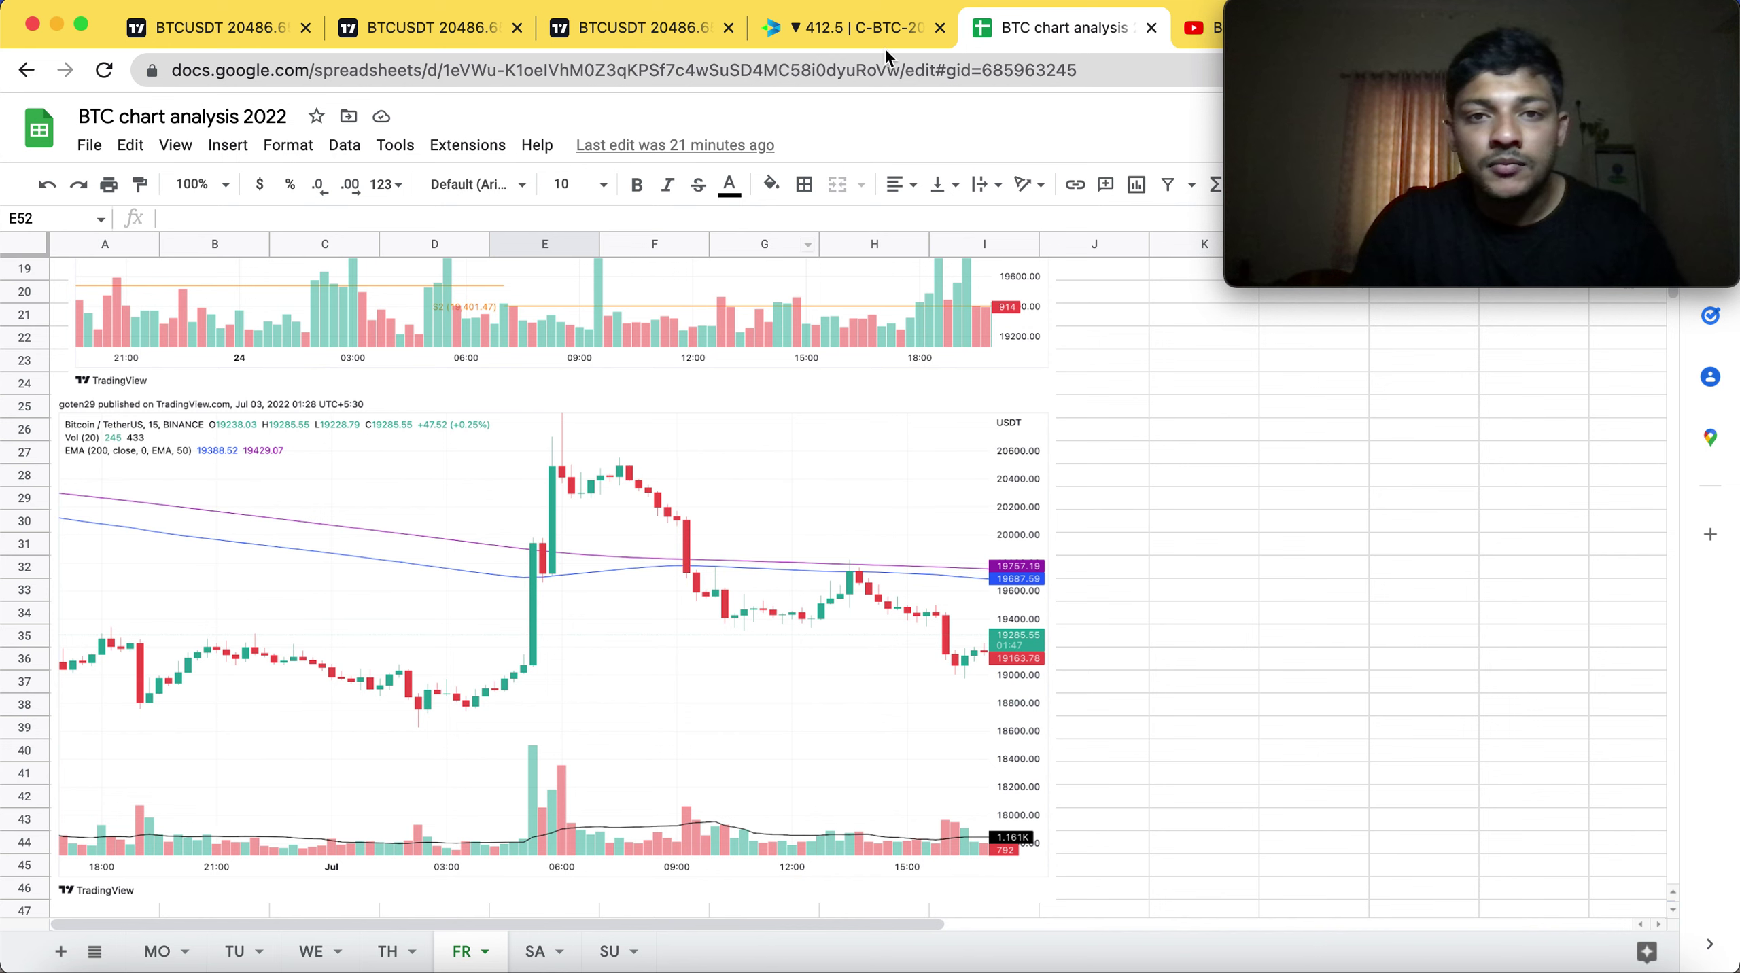
# Glance at the 5-minute BTC/USDT chart, then go back to the 1-hour chart.
pyautogui.click(655, 29)
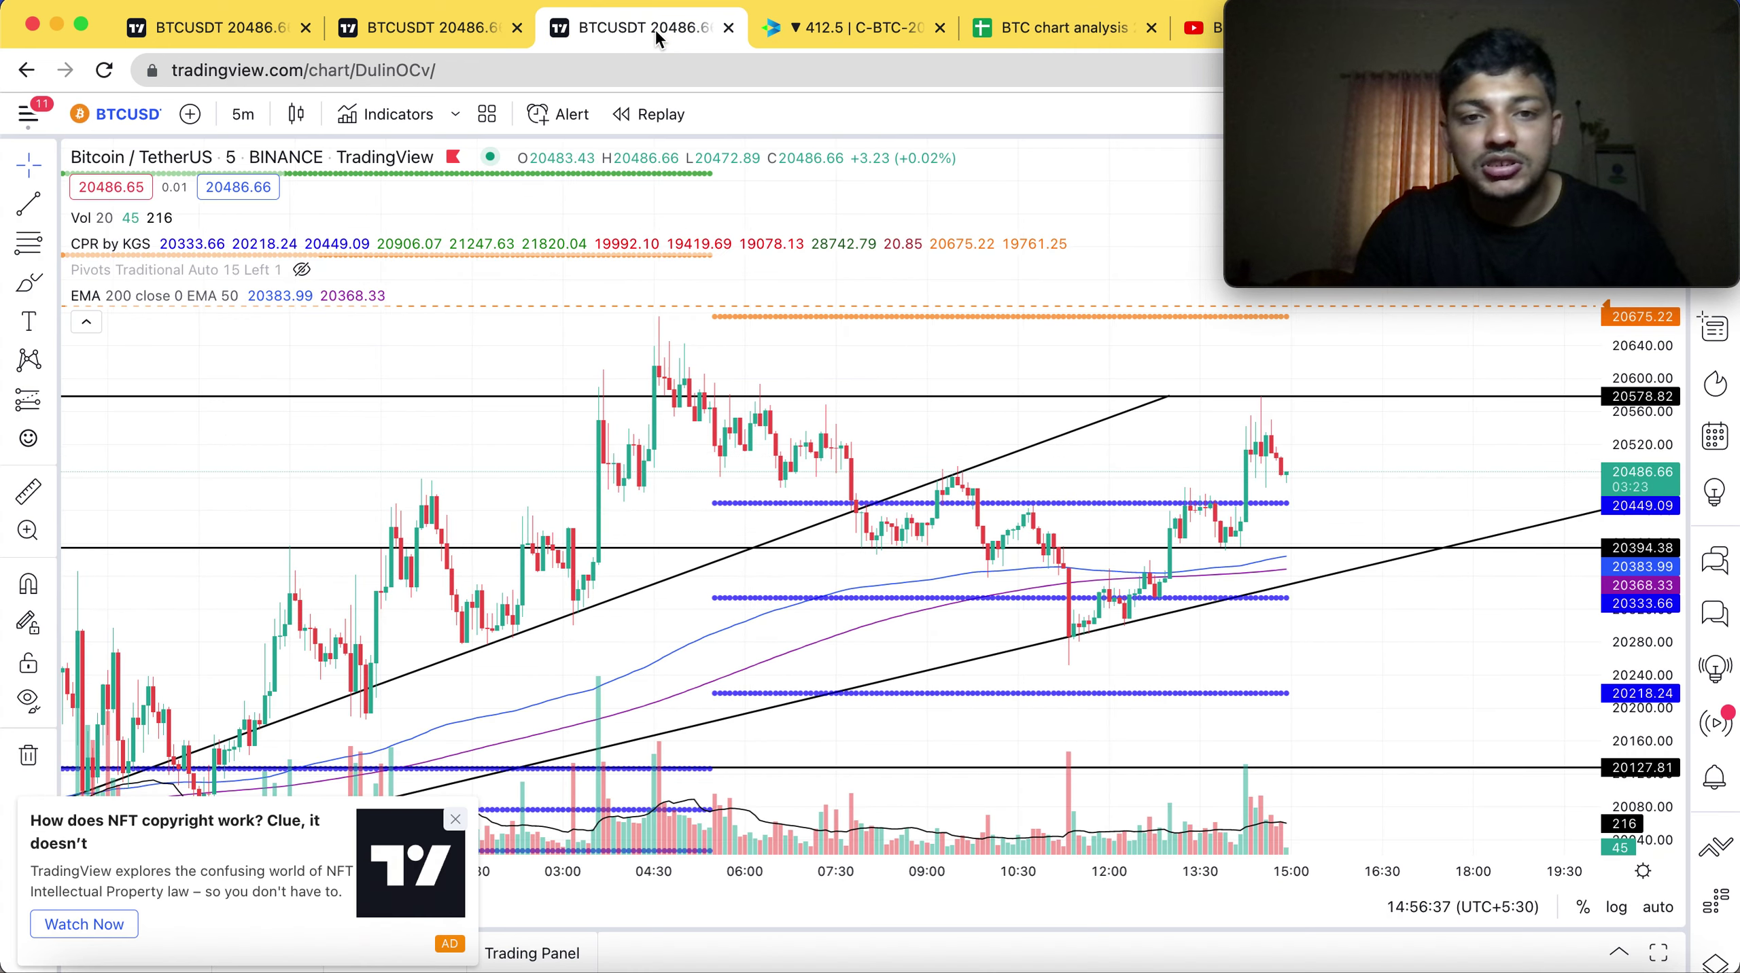
pyautogui.click(240, 32)
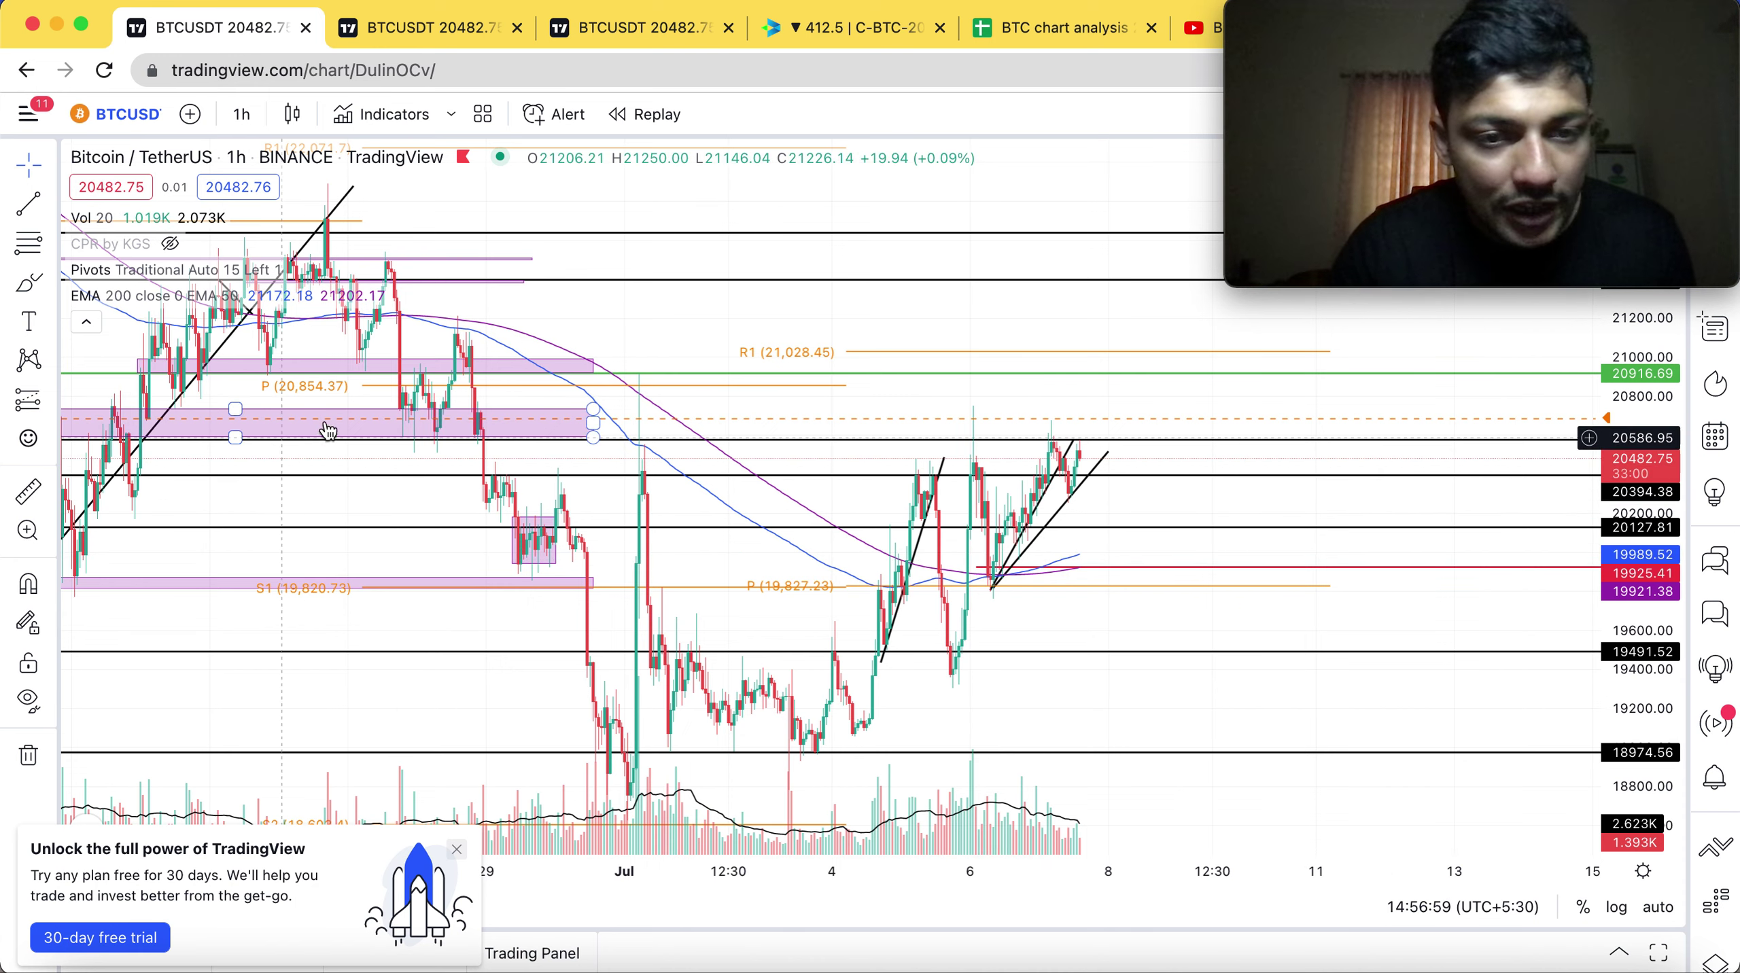
# Pan and zoom the 1h chart to frame the latest candles, rising trendlines and 20,578 level.
pyautogui.moveTo(588, 706); pyautogui.dragTo(749, 700)
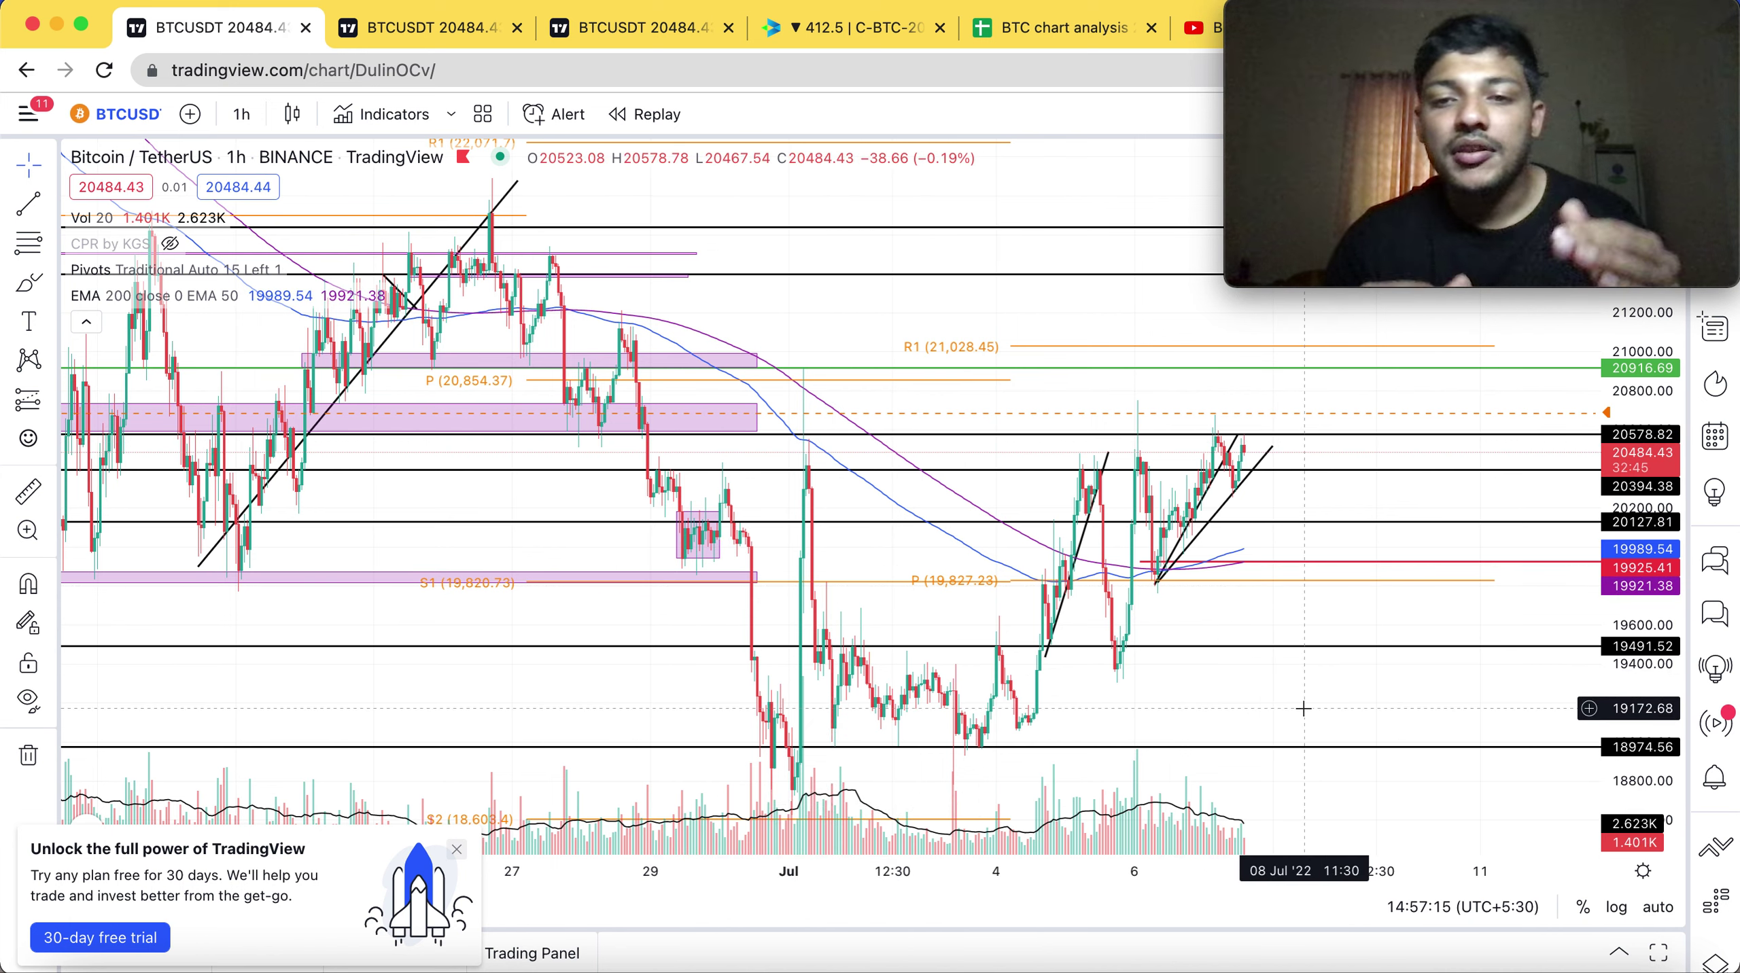
pyautogui.moveTo(1269, 713); pyautogui.dragTo(966, 726)
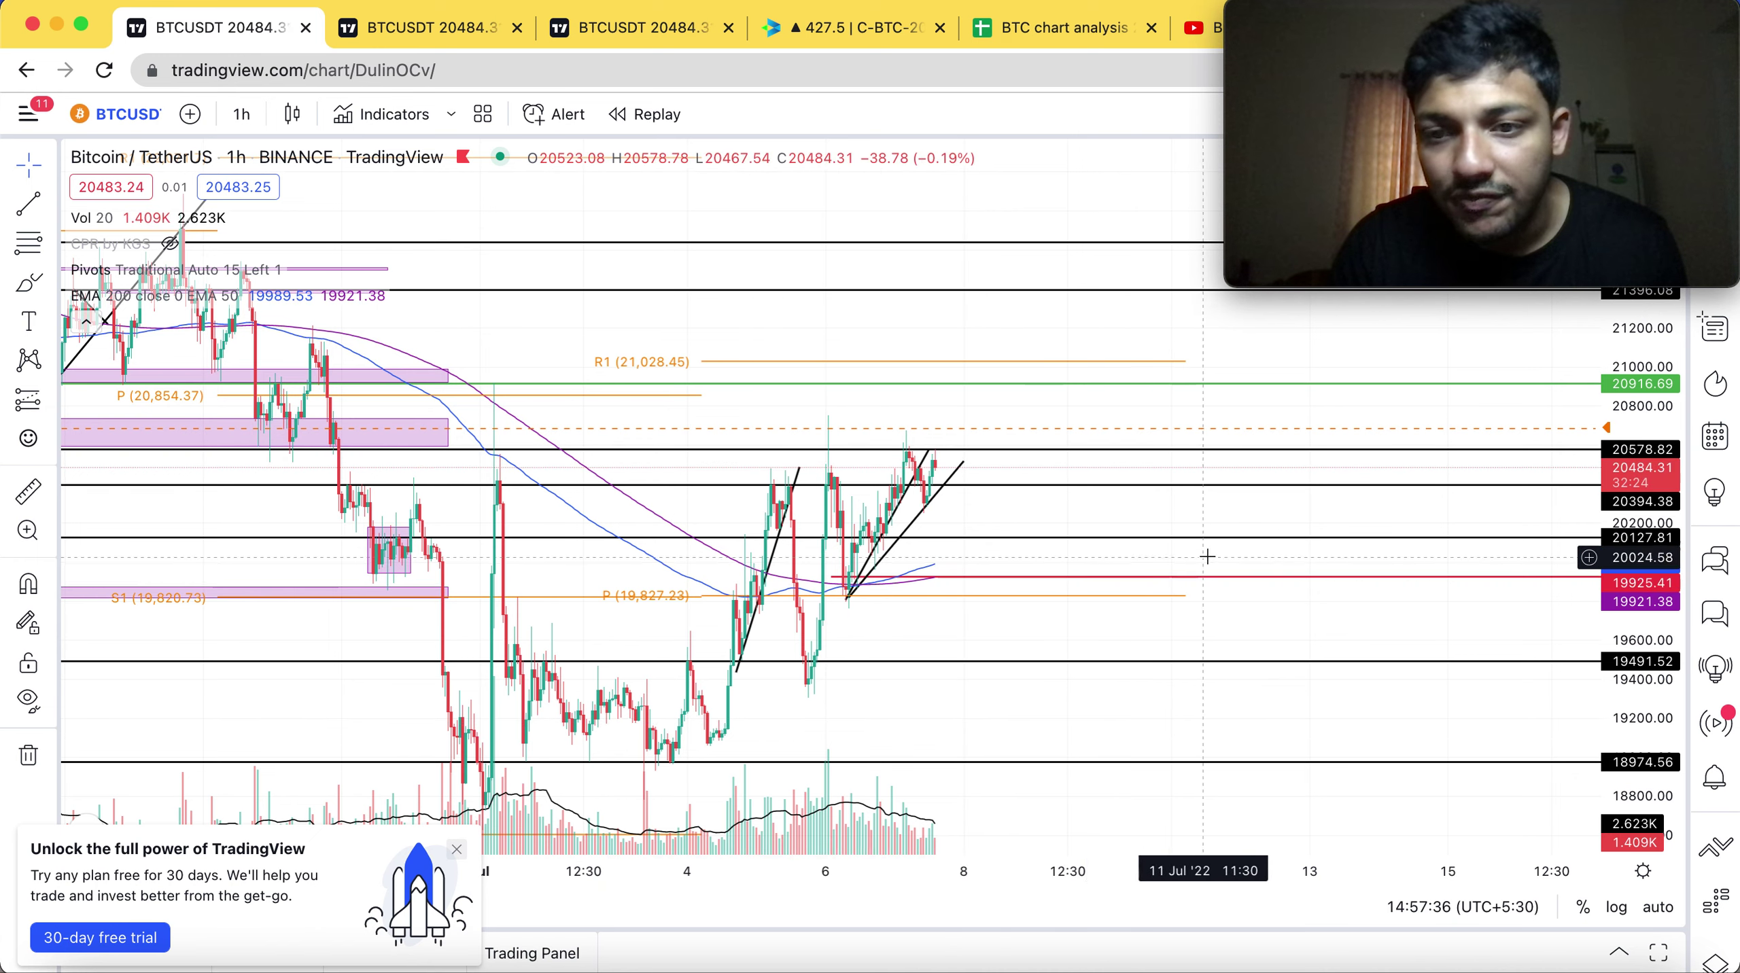
pyautogui.scroll(1, 1262, 516)
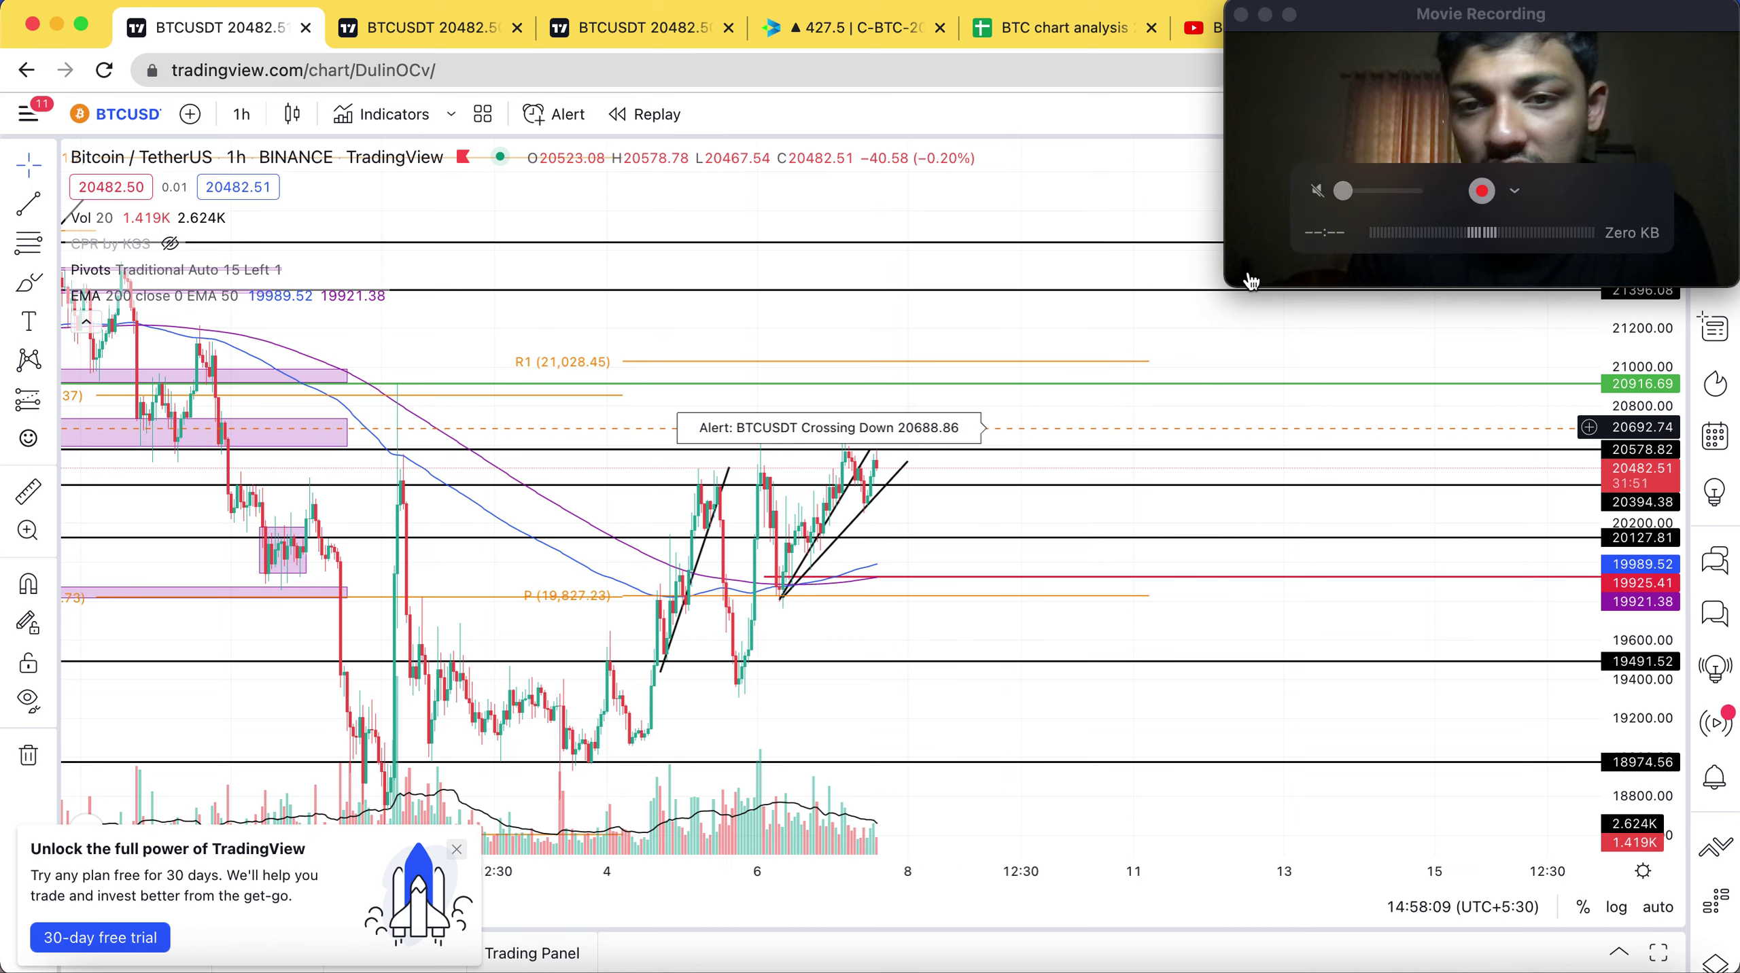
pyautogui.moveTo(1162, 619); pyautogui.dragTo(1222, 701)
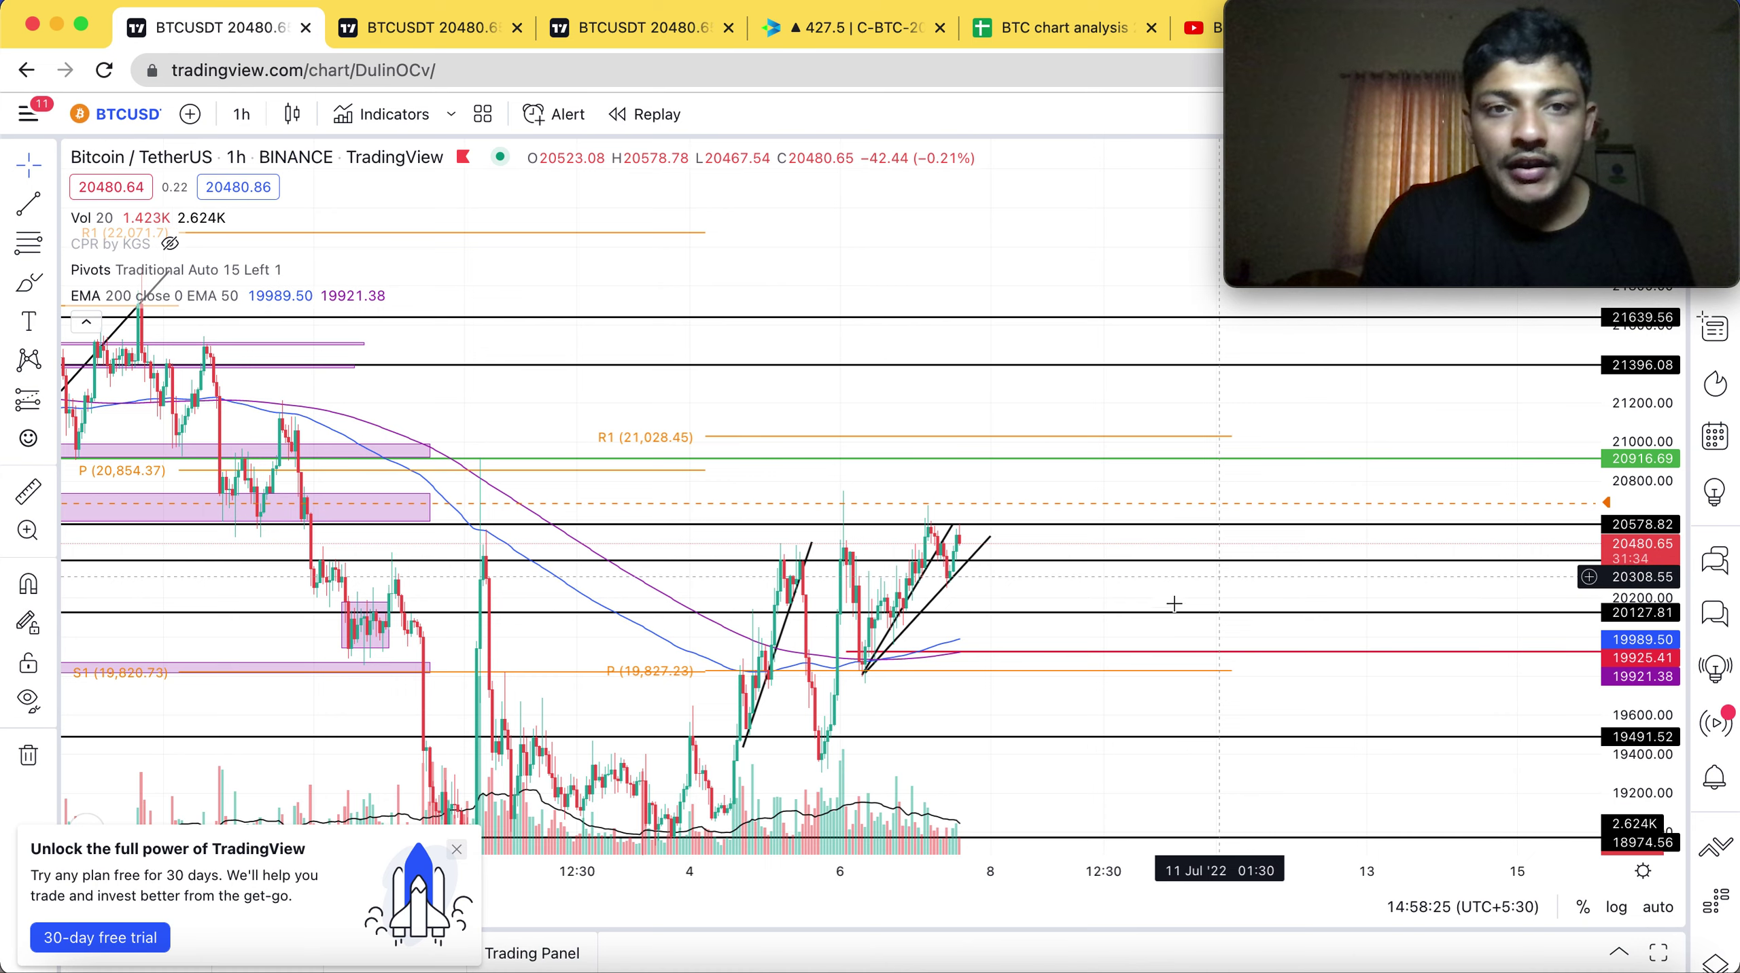
# Switch to the 15-minute chart and pan up across the trendlines to the R1 and R2 pivot levels.
pyautogui.click(455, 32)
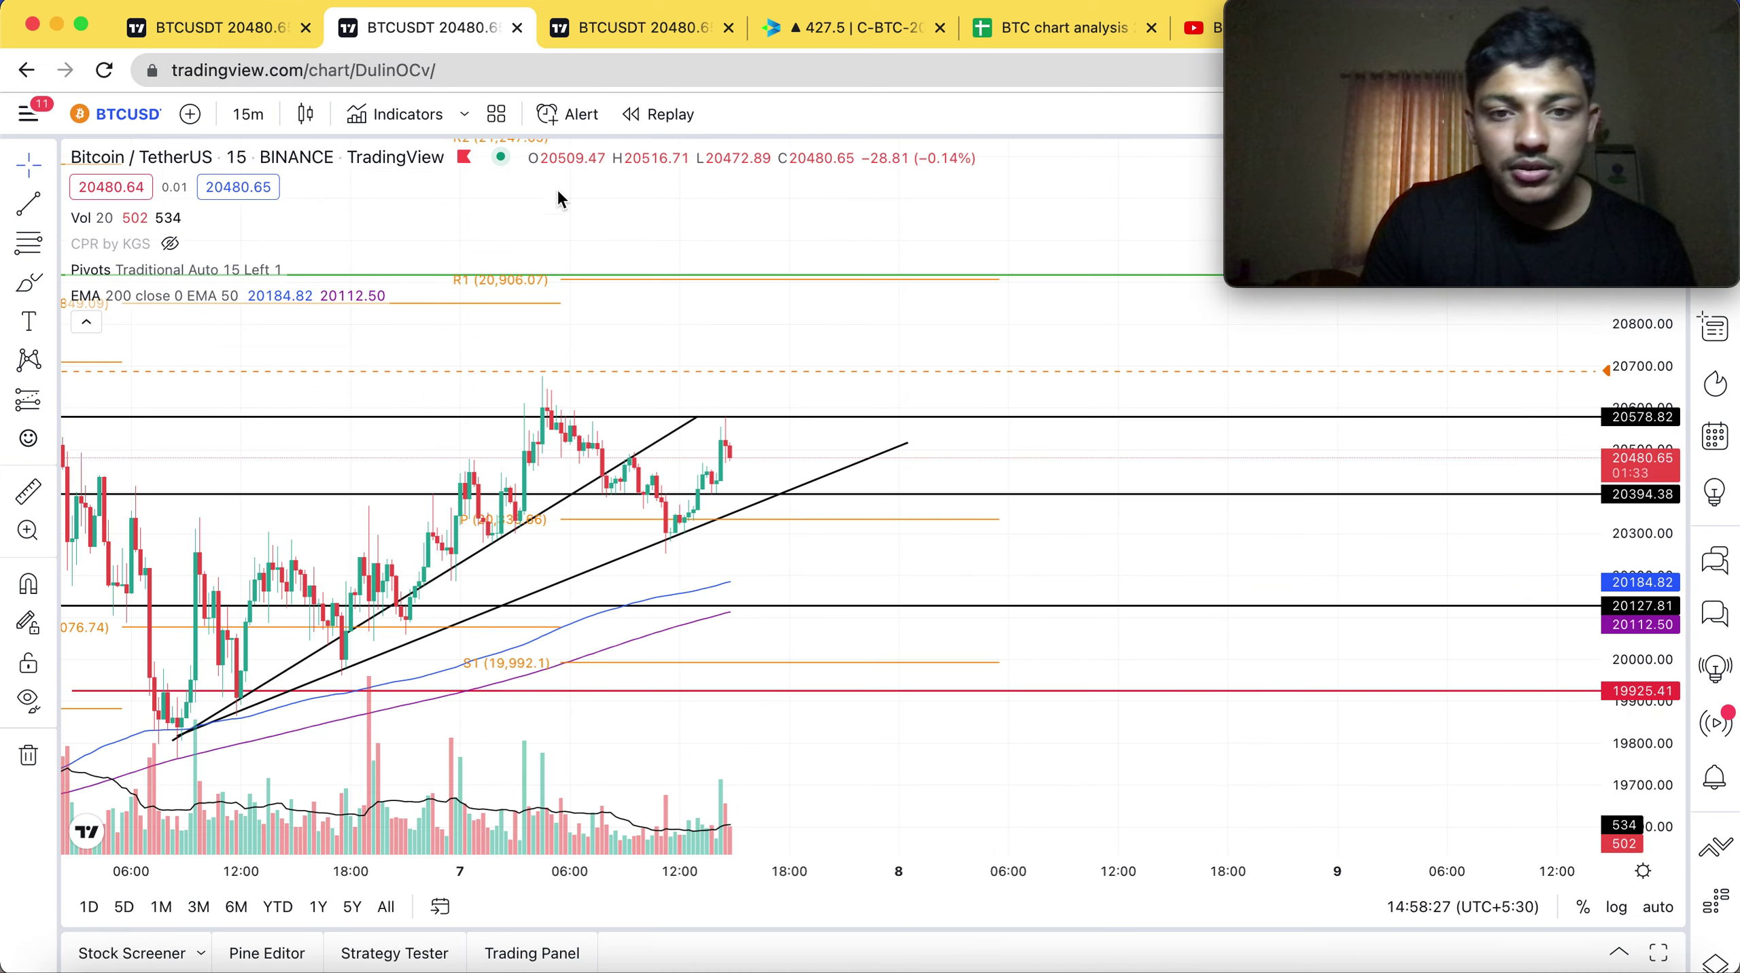
pyautogui.hscroll(-5, 1103, 738)
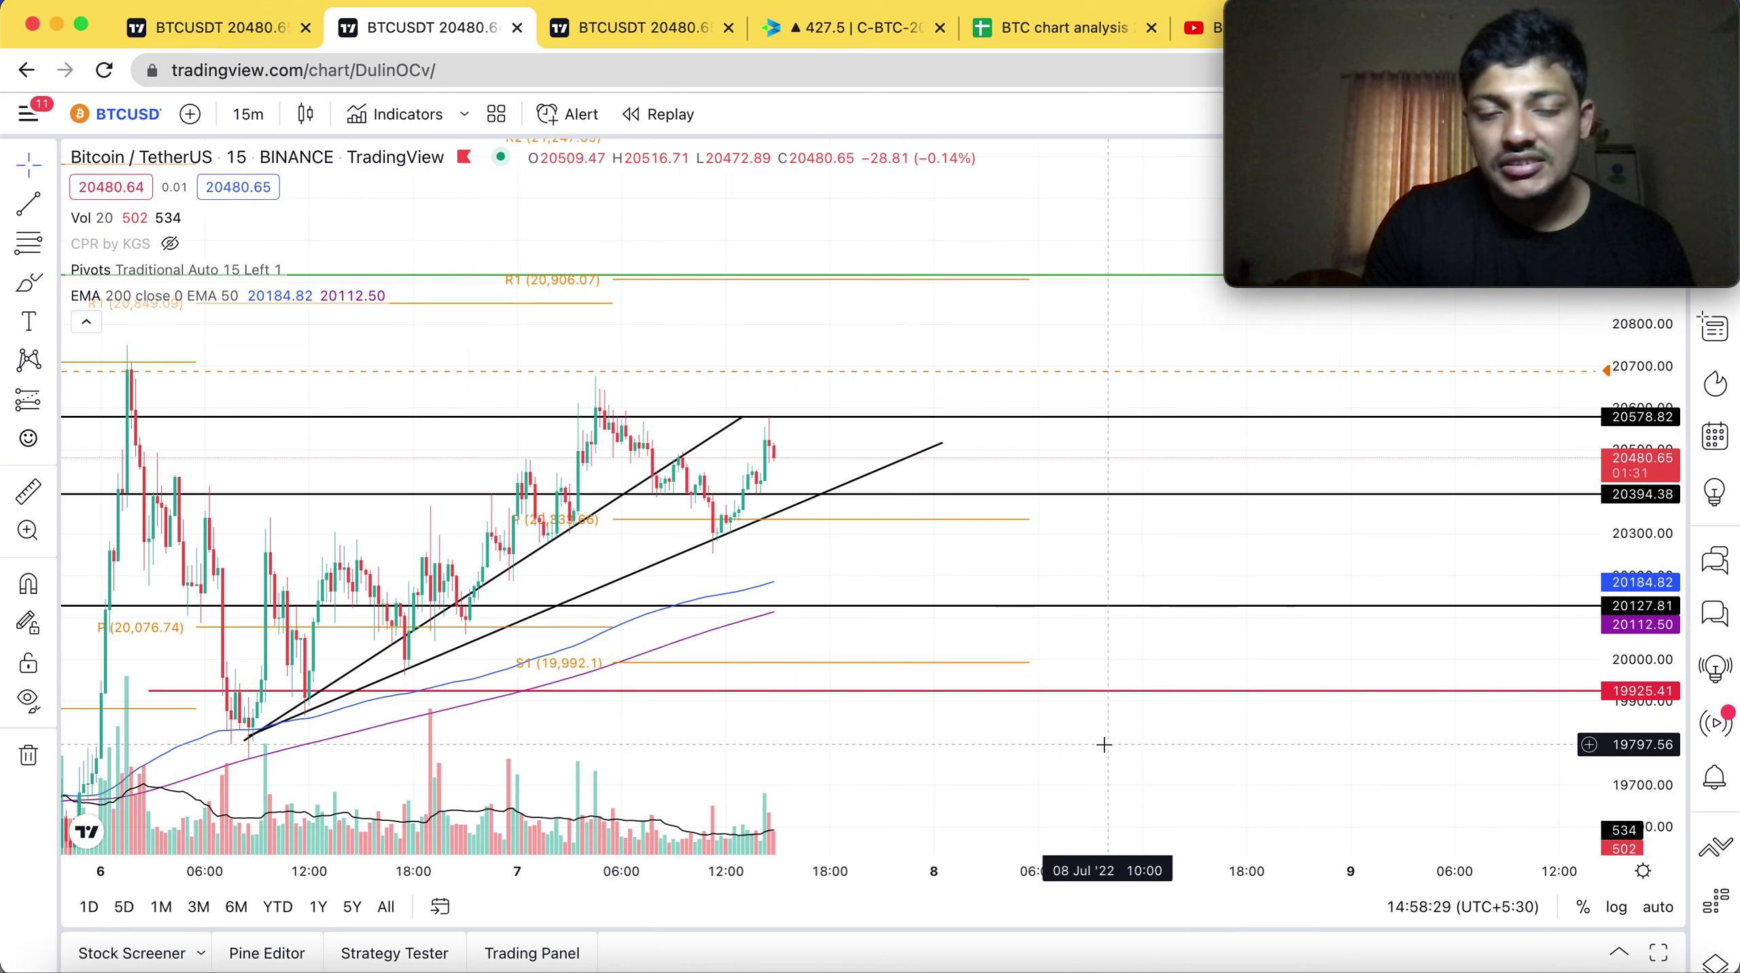
pyautogui.scroll(-2, 1104, 745)
pyautogui.scroll(2, 1104, 745)
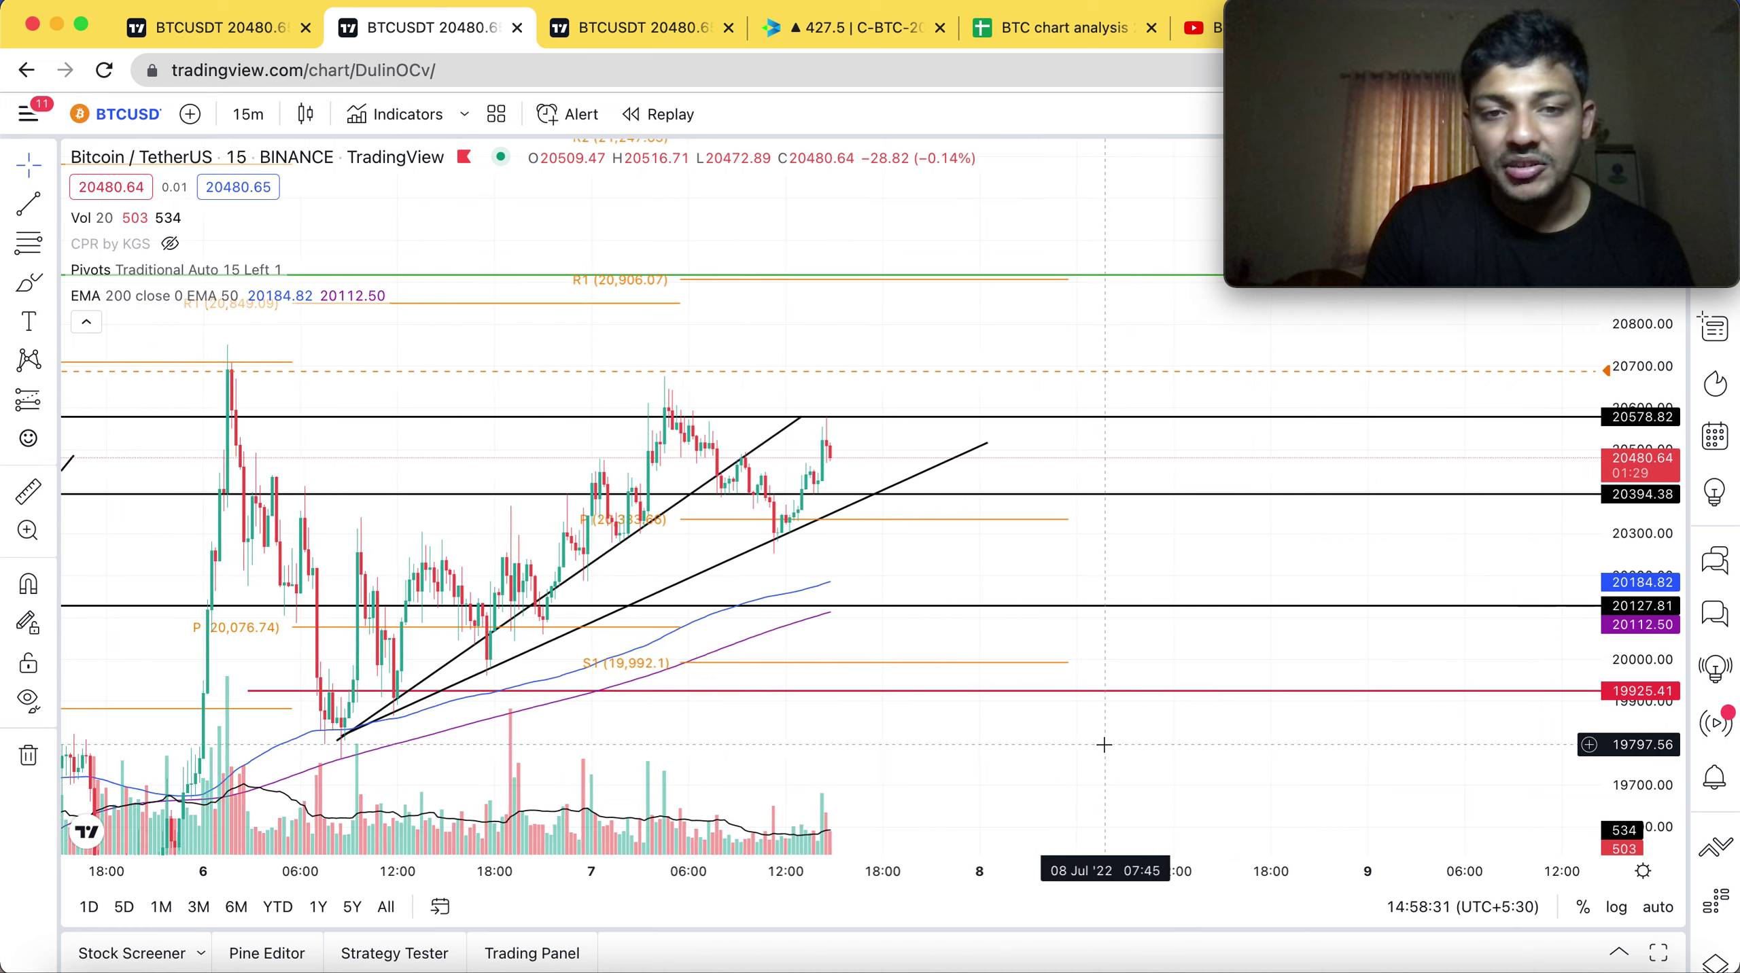
pyautogui.moveTo(1106, 735); pyautogui.dragTo(1046, 968)
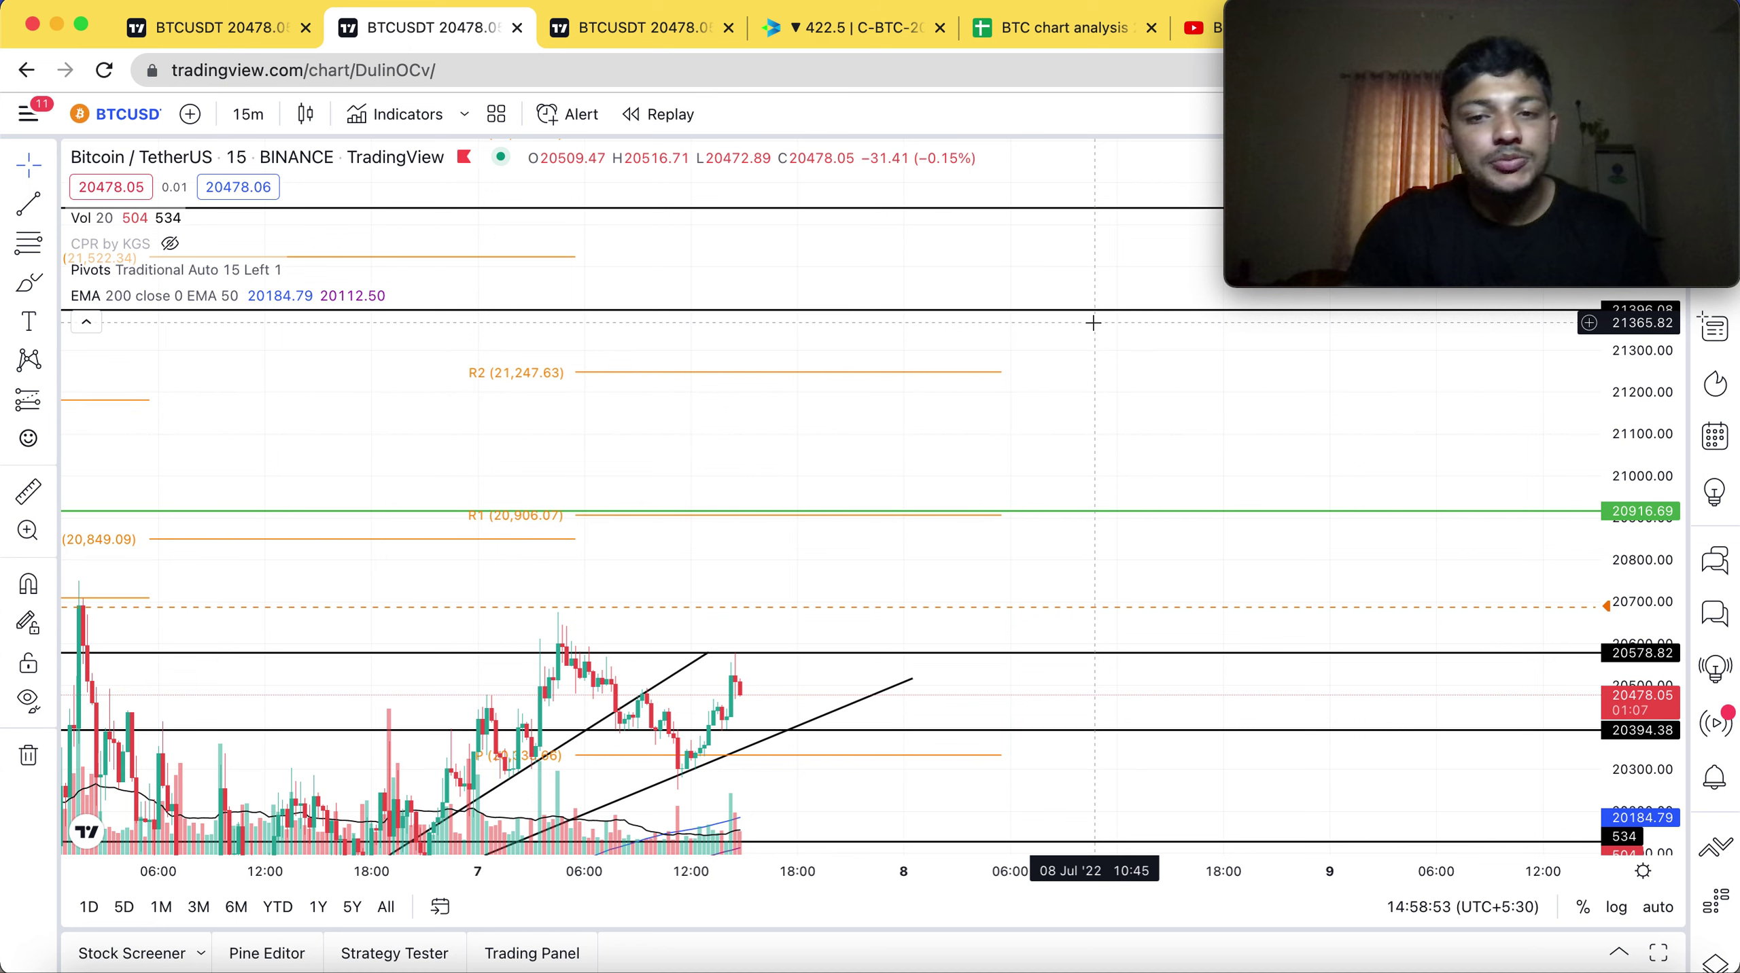
pyautogui.moveTo(1150, 436); pyautogui.dragTo(1177, 362)
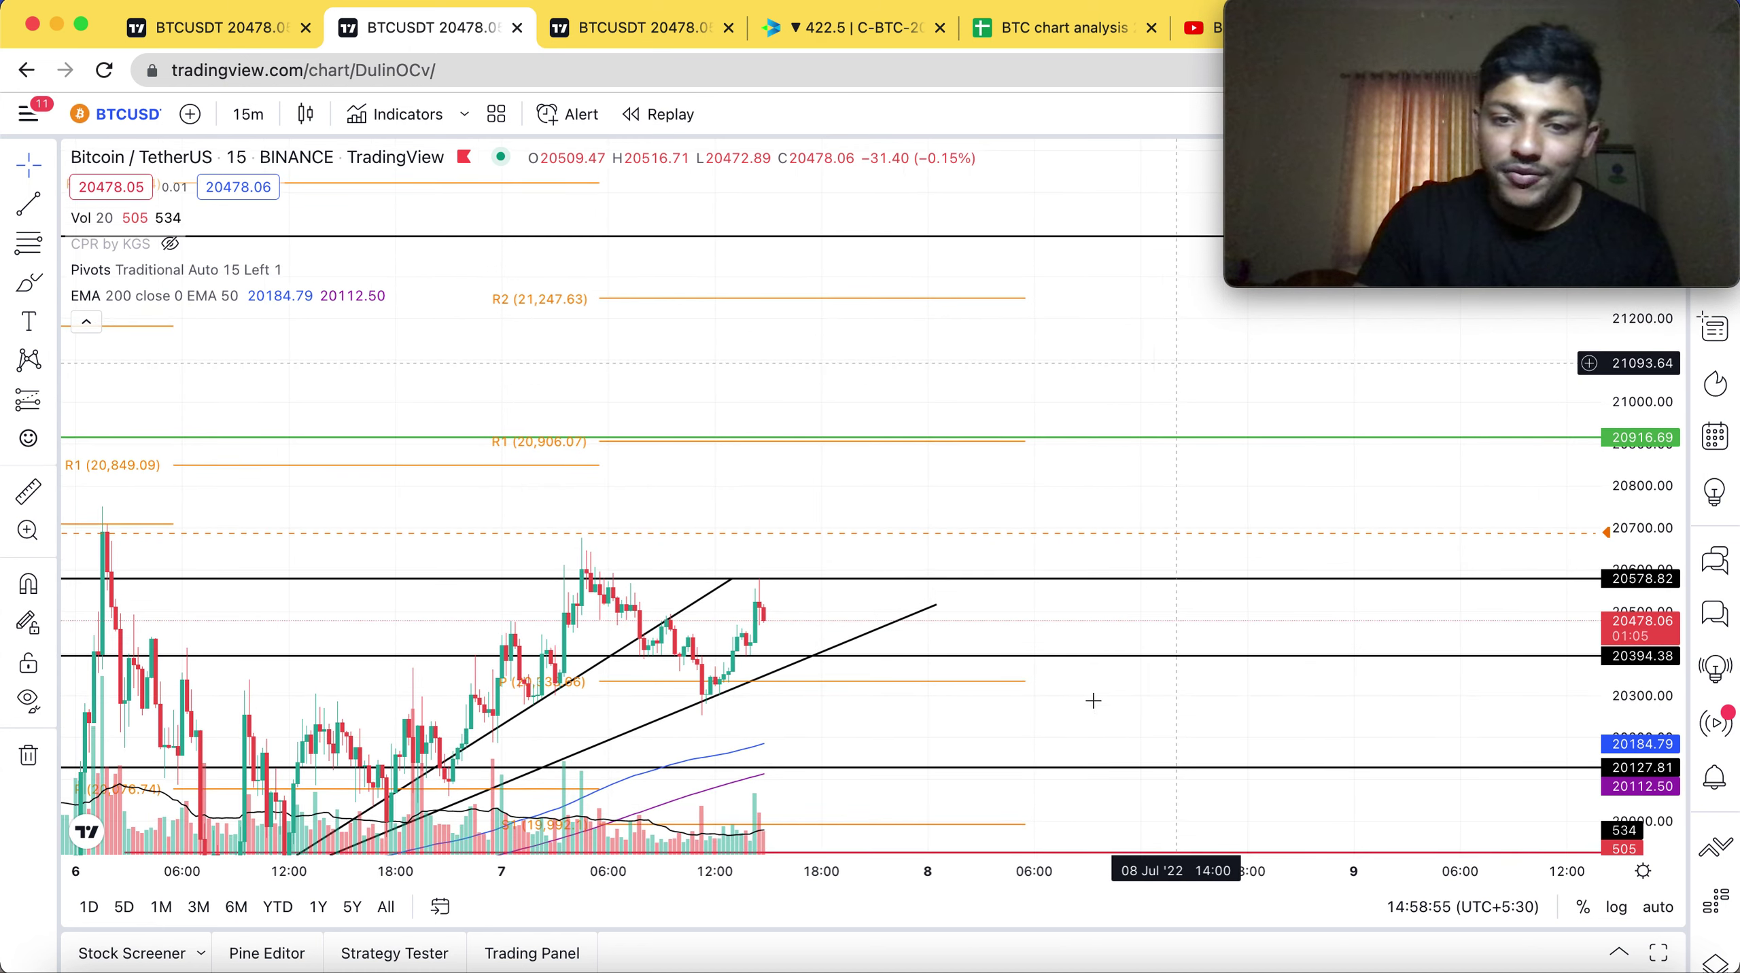
pyautogui.moveTo(1095, 723); pyautogui.dragTo(1096, 565)
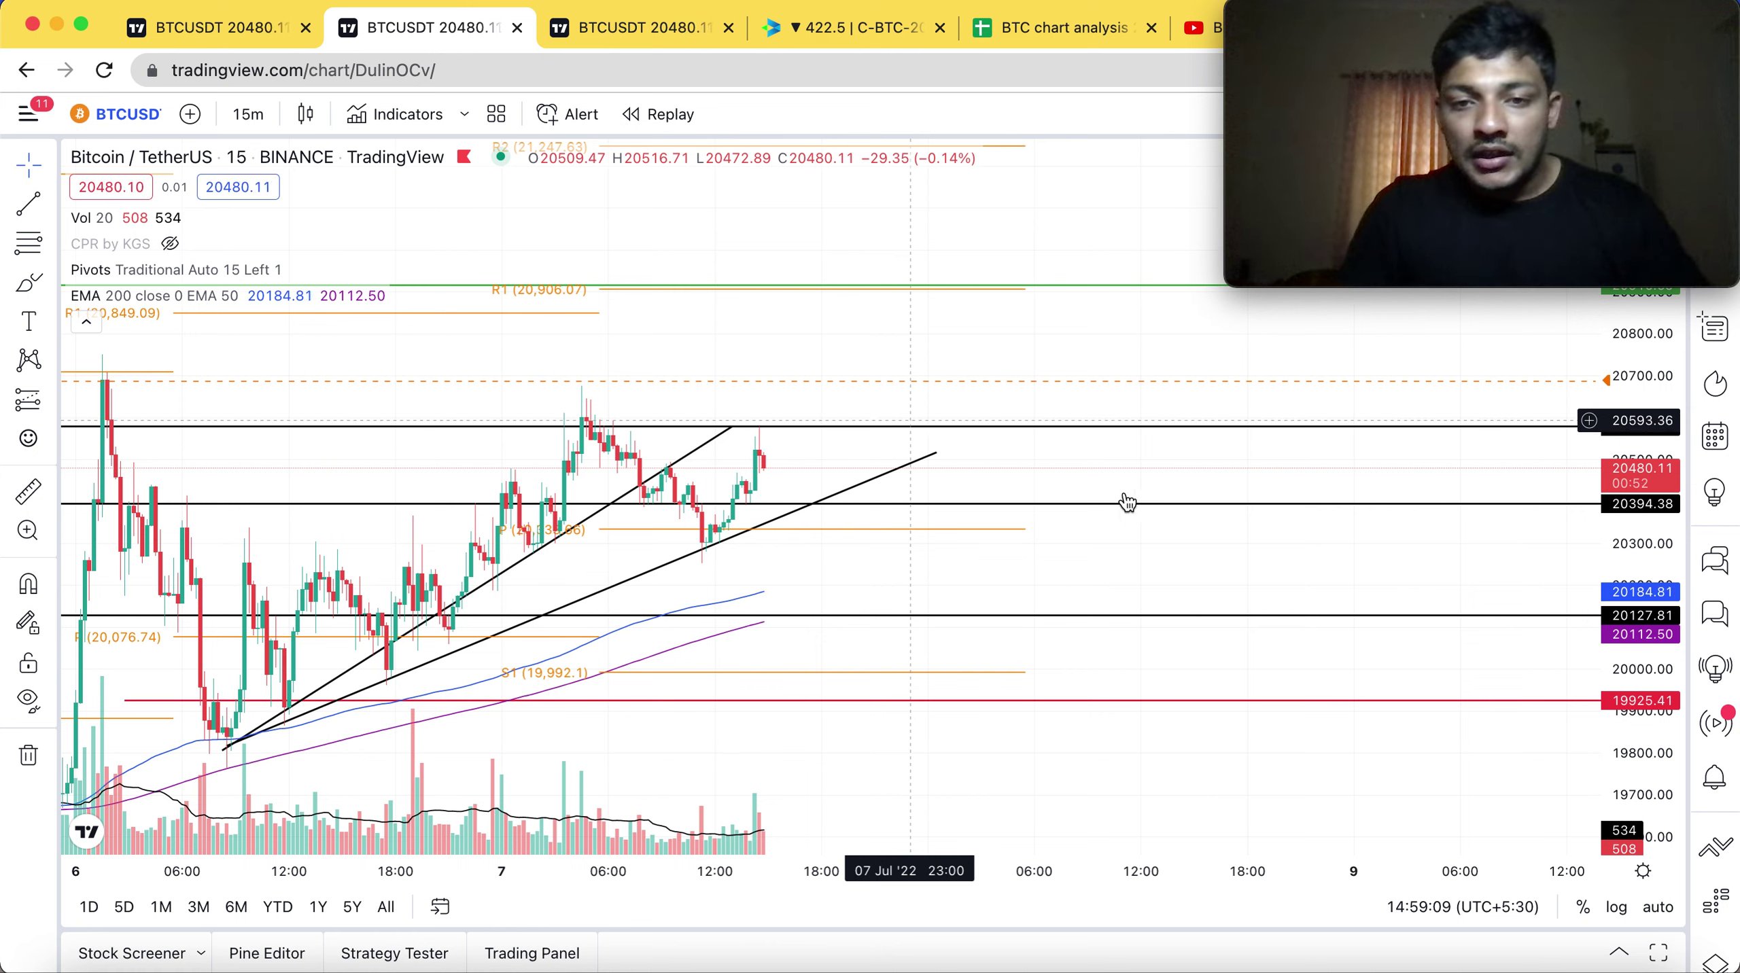
pyautogui.click(644, 31)
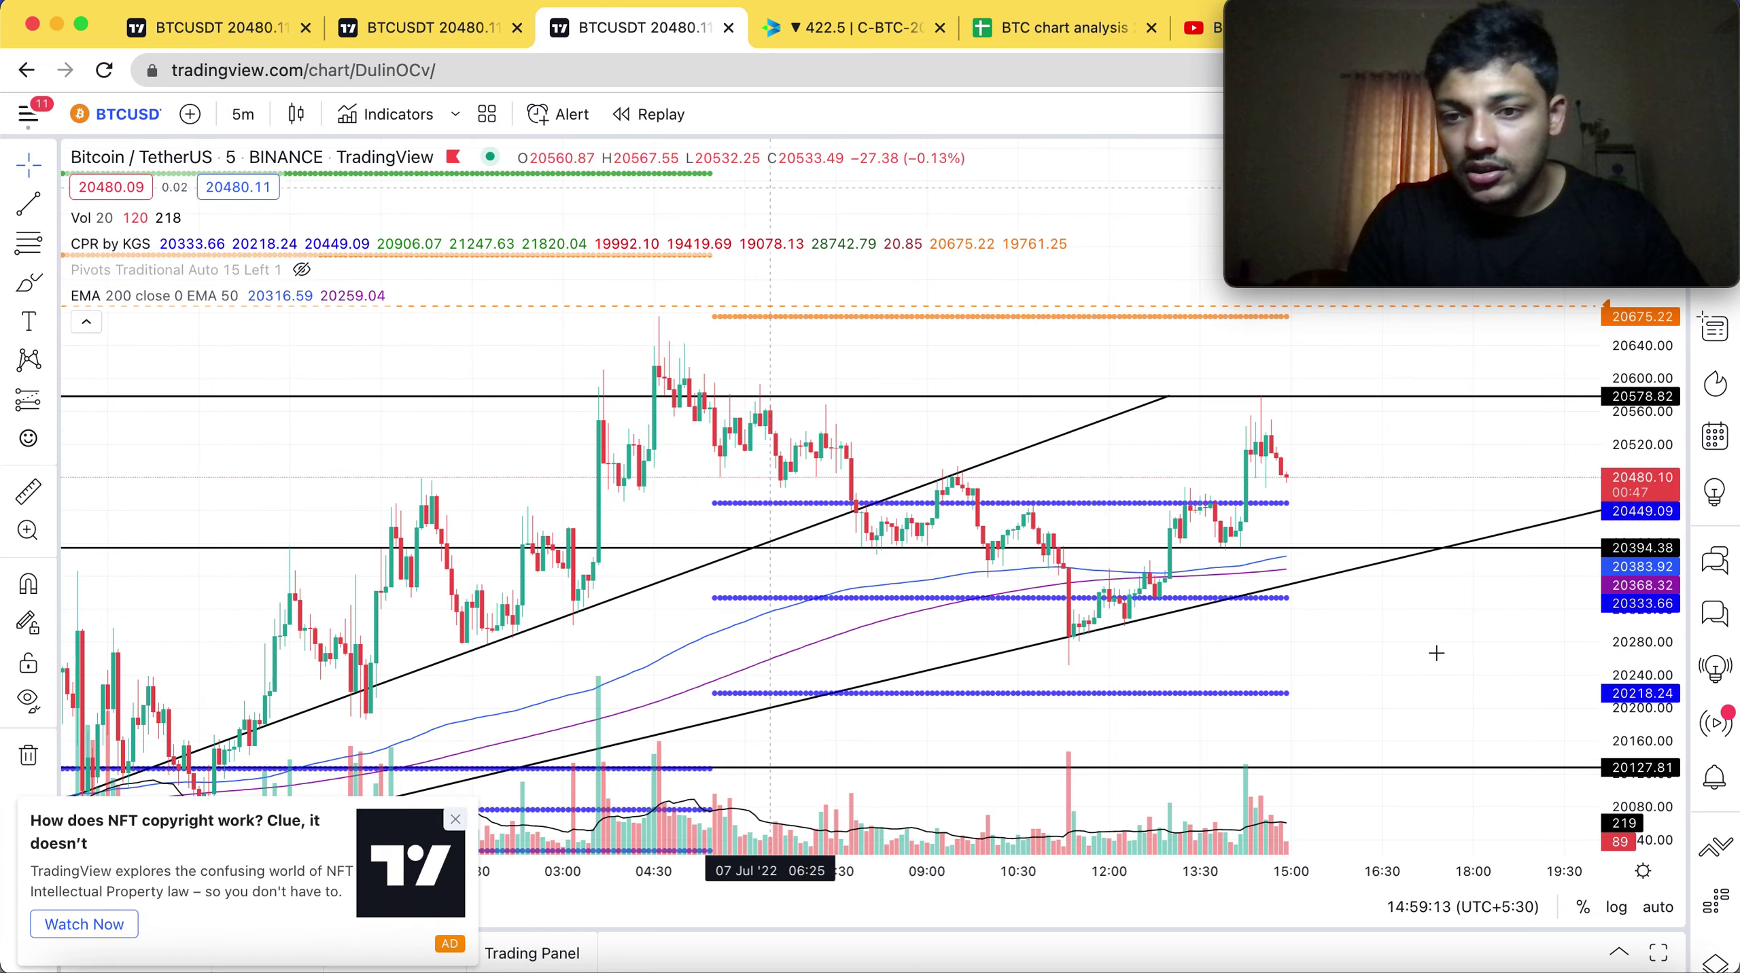
pyautogui.moveTo(1285, 679); pyautogui.dragTo(1080, 706)
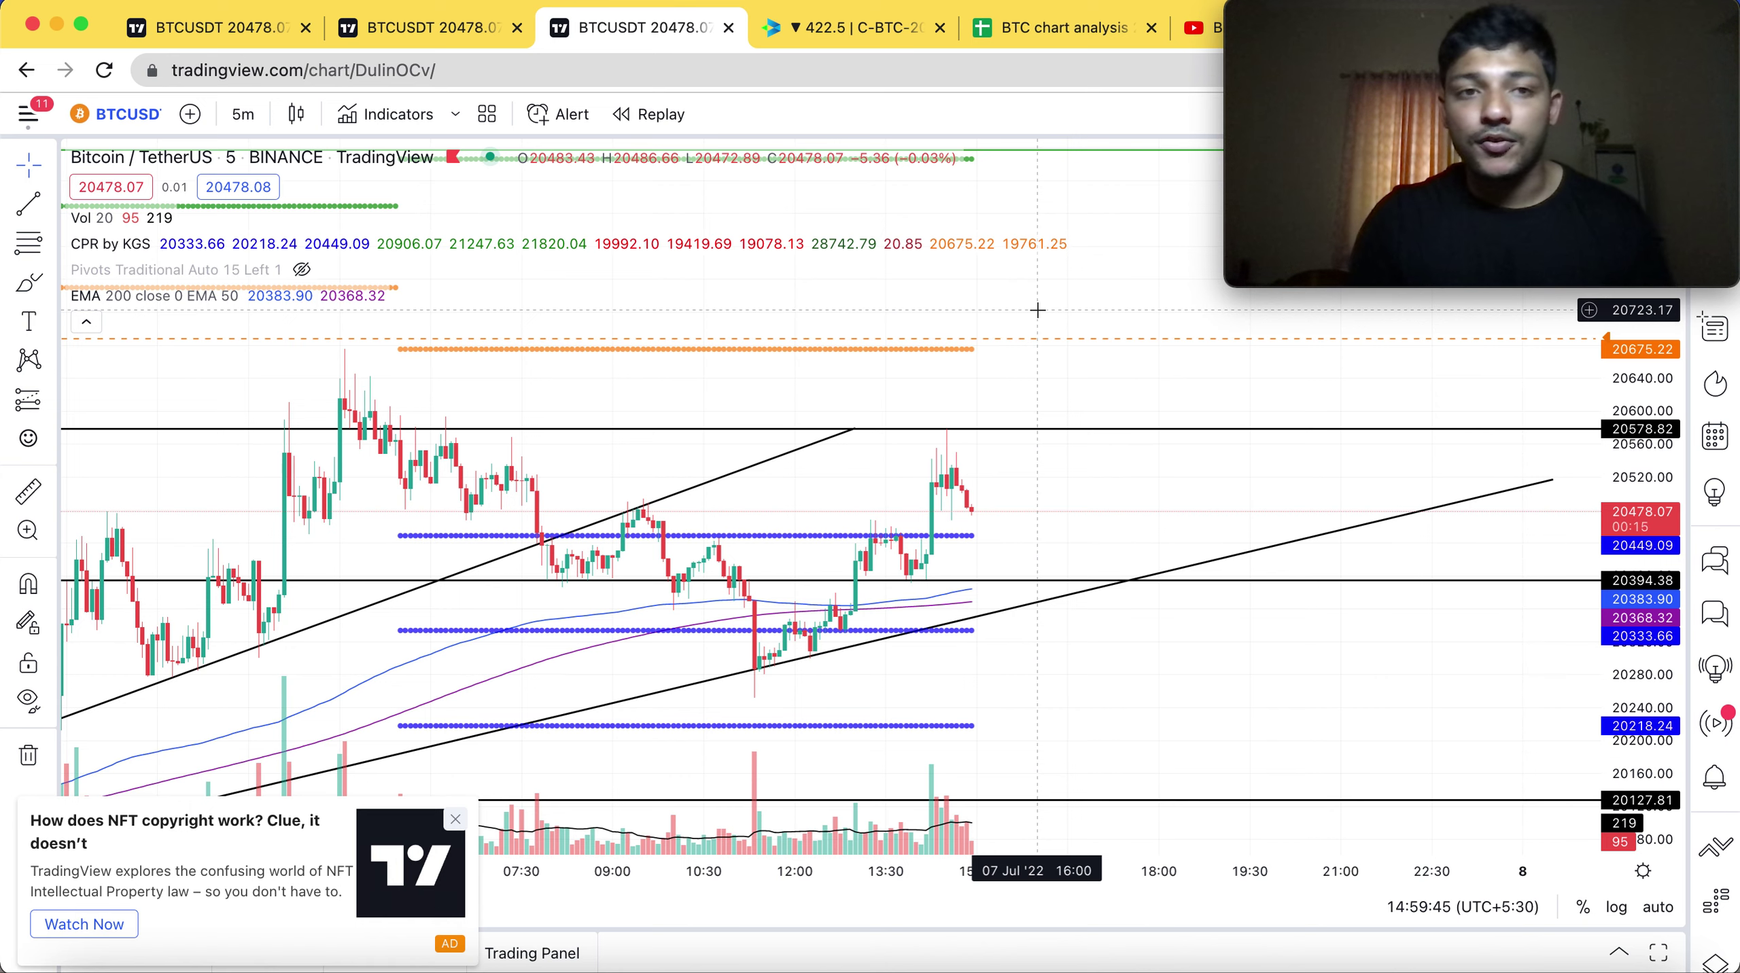
pyautogui.click(450, 30)
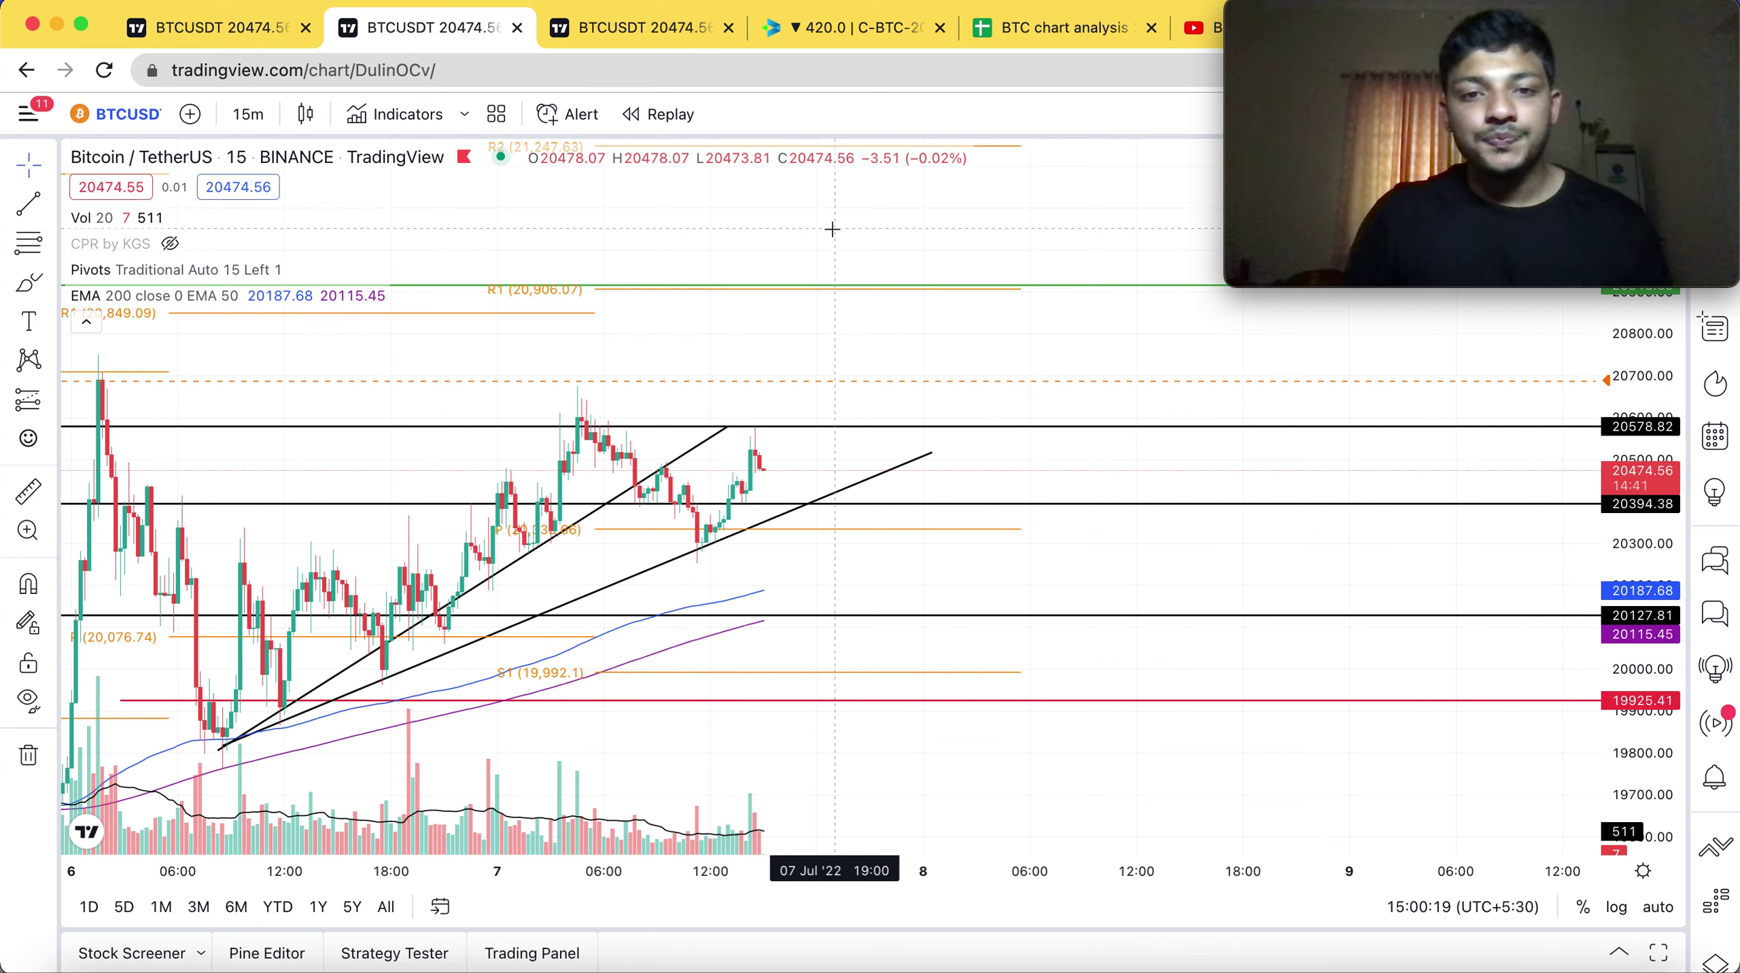
pyautogui.click(632, 30)
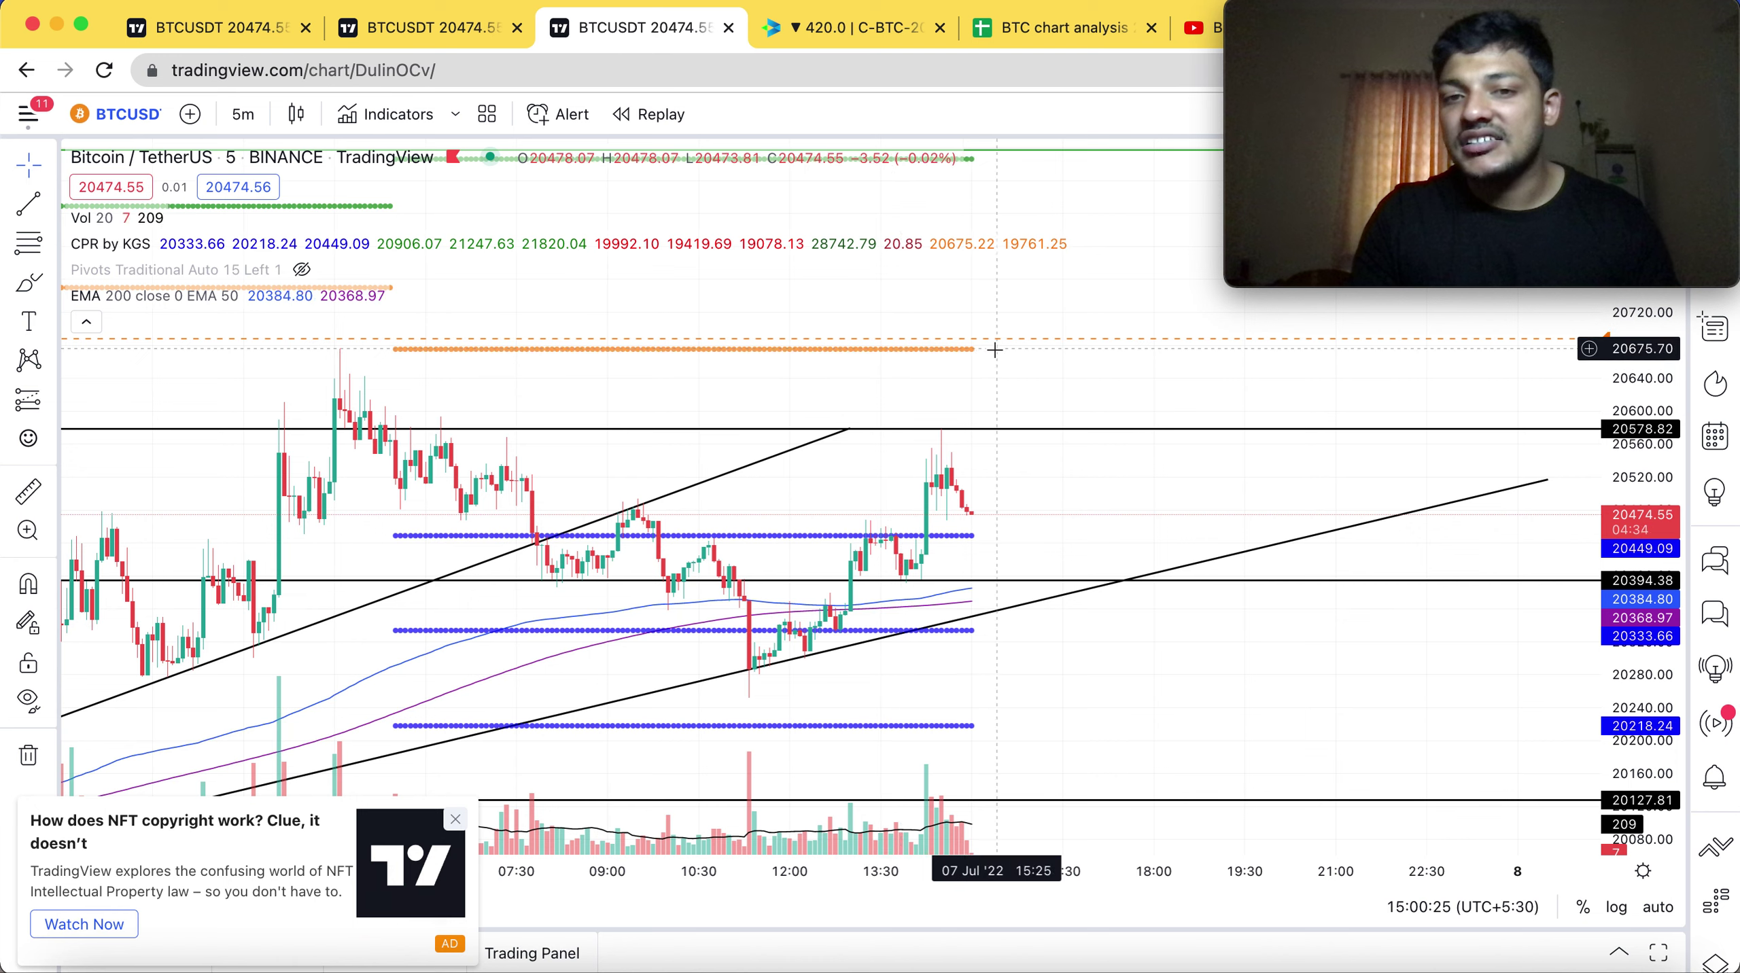
pyautogui.click(435, 30)
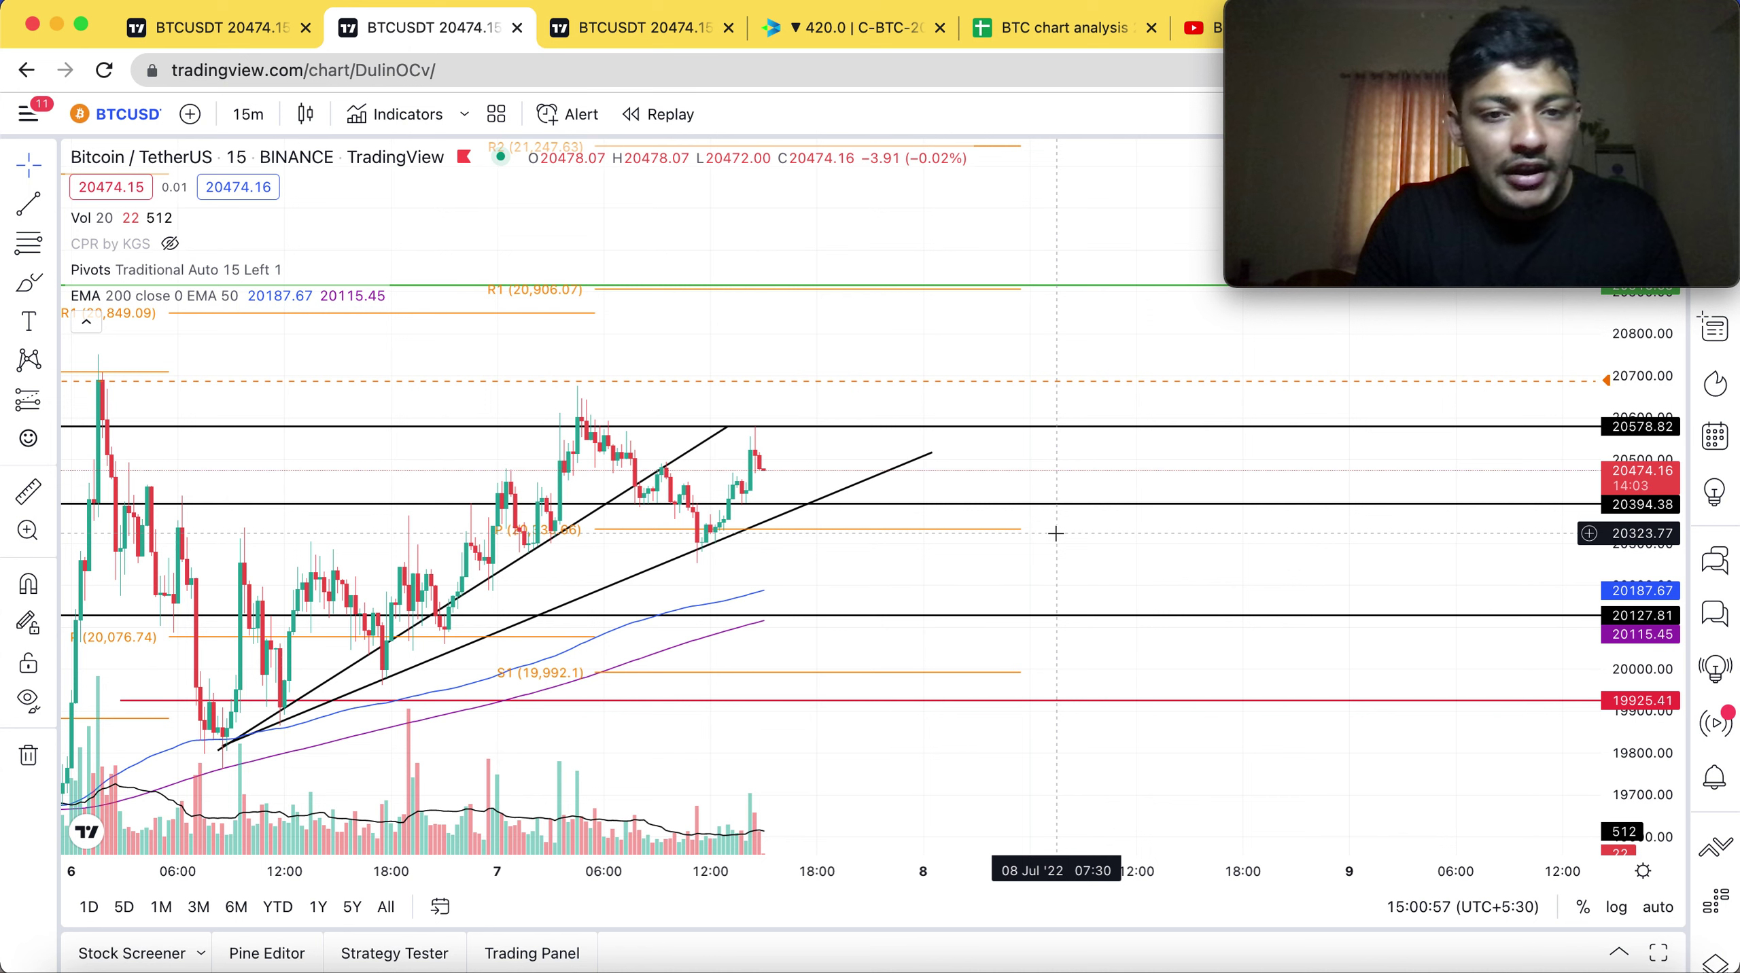
pyautogui.click(640, 35)
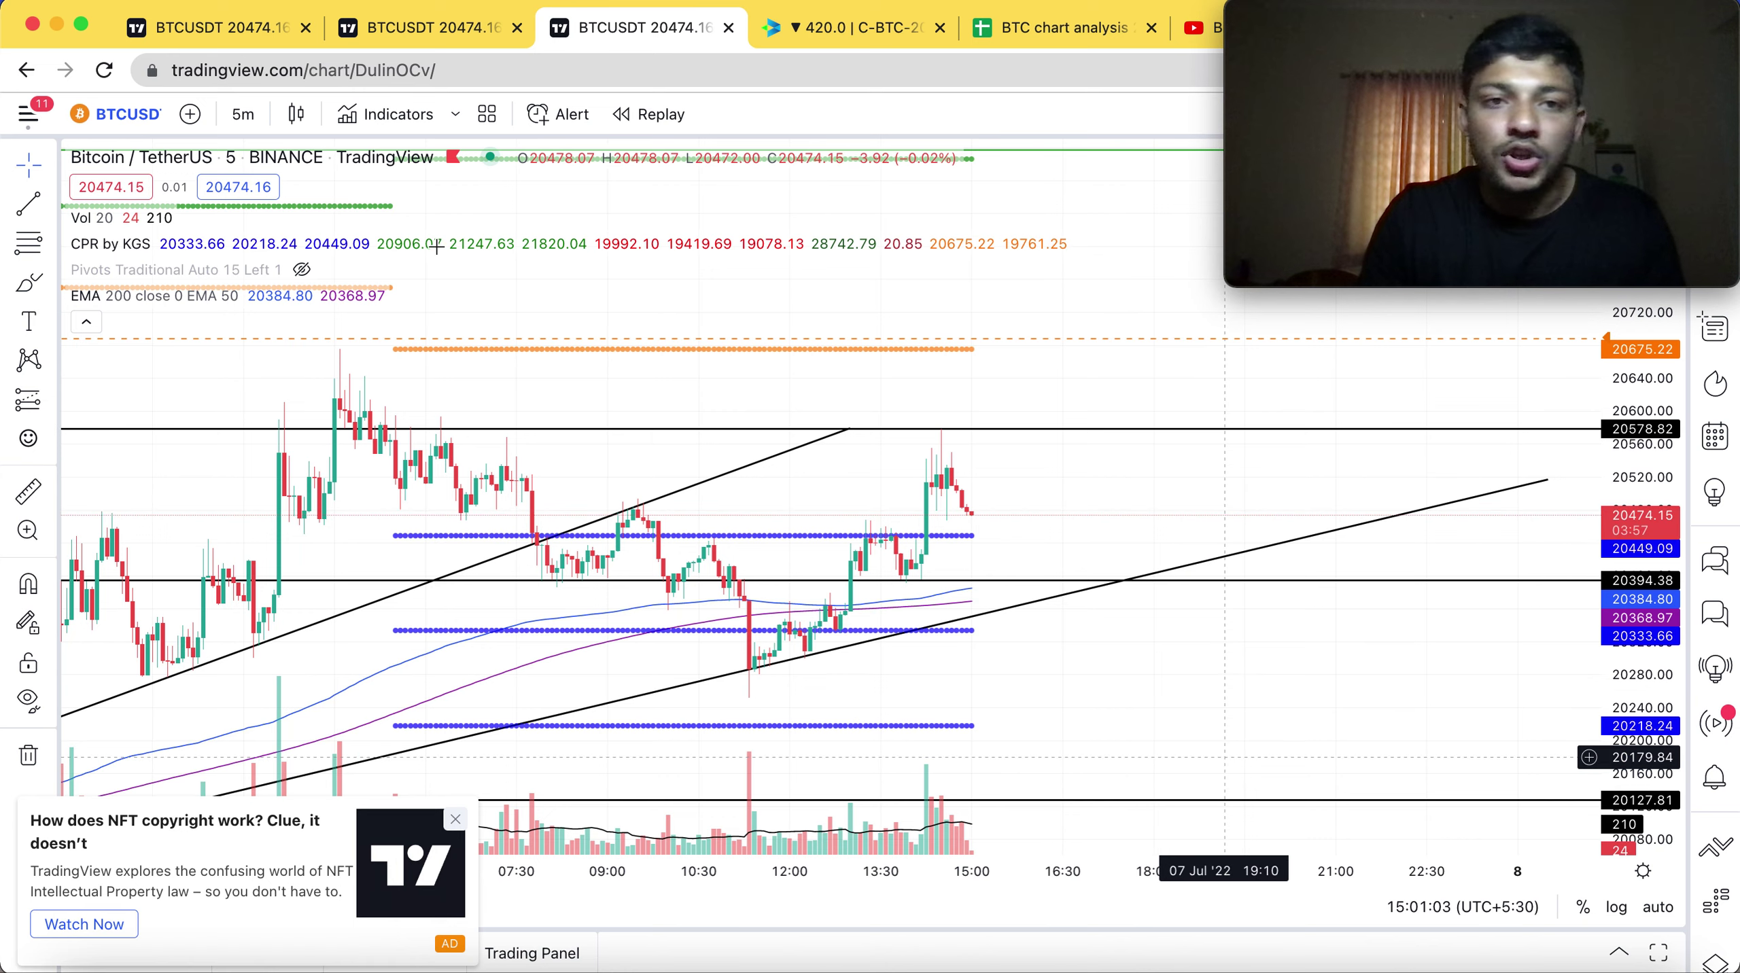
pyautogui.click(440, 30)
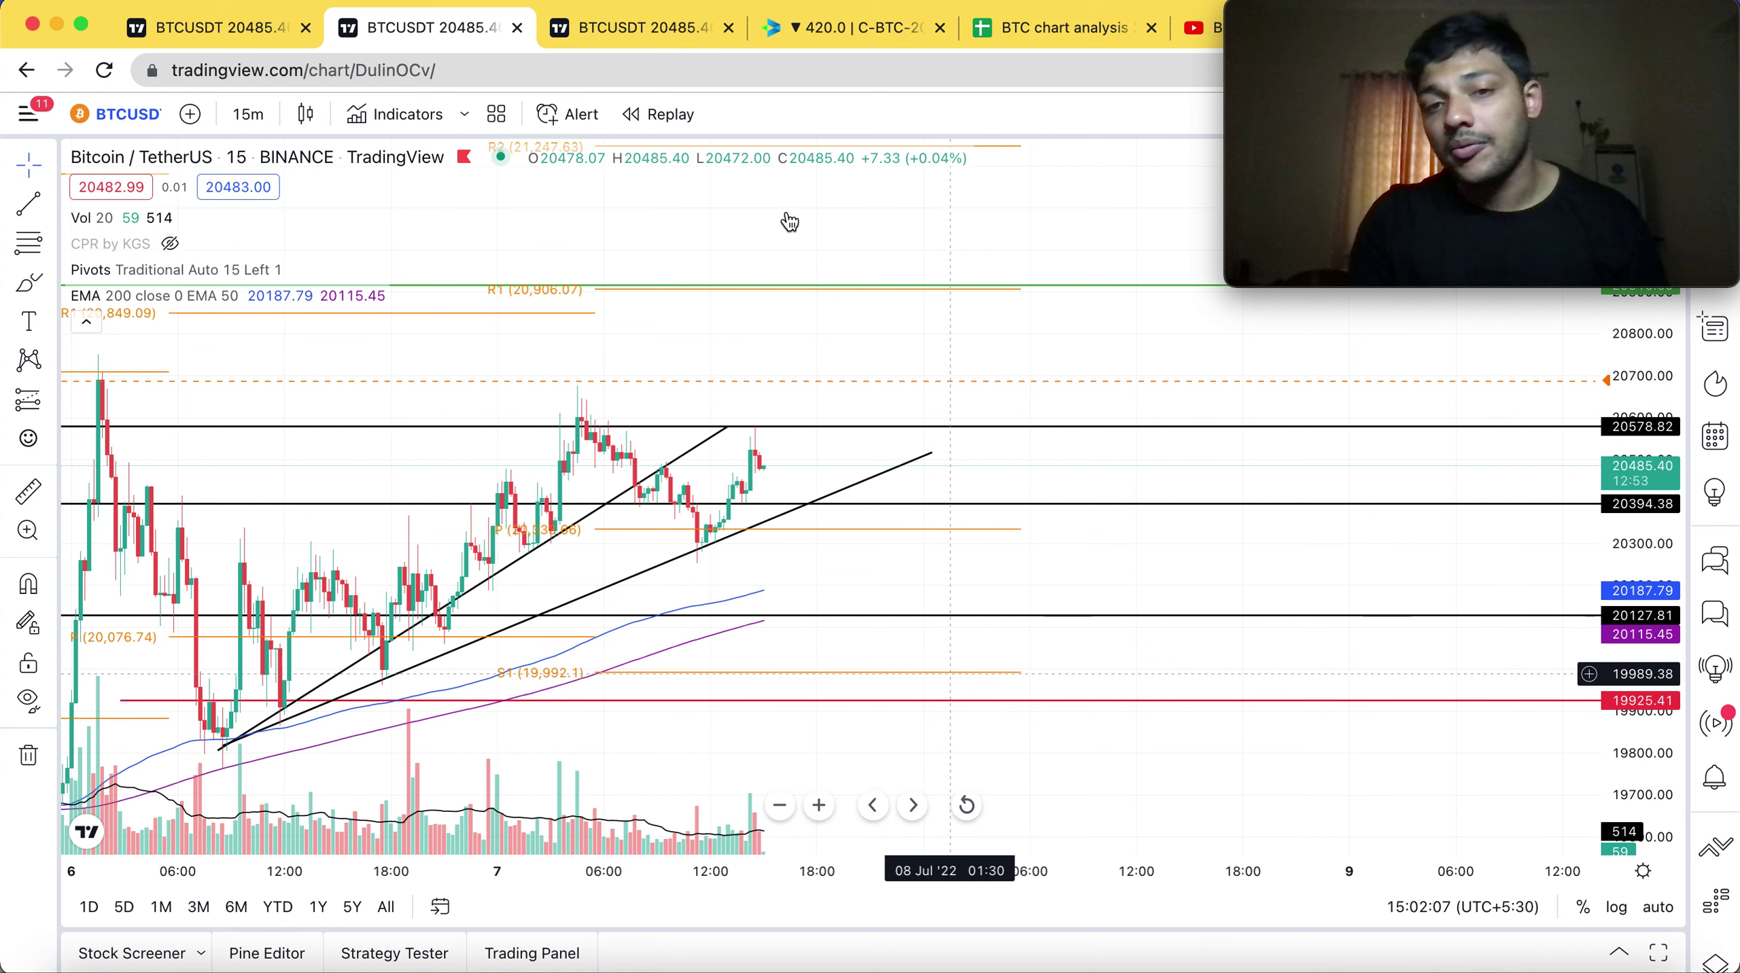
# Reset the 15-minute chart to its default view and zoom in slightly.
pyautogui.click(966, 806)
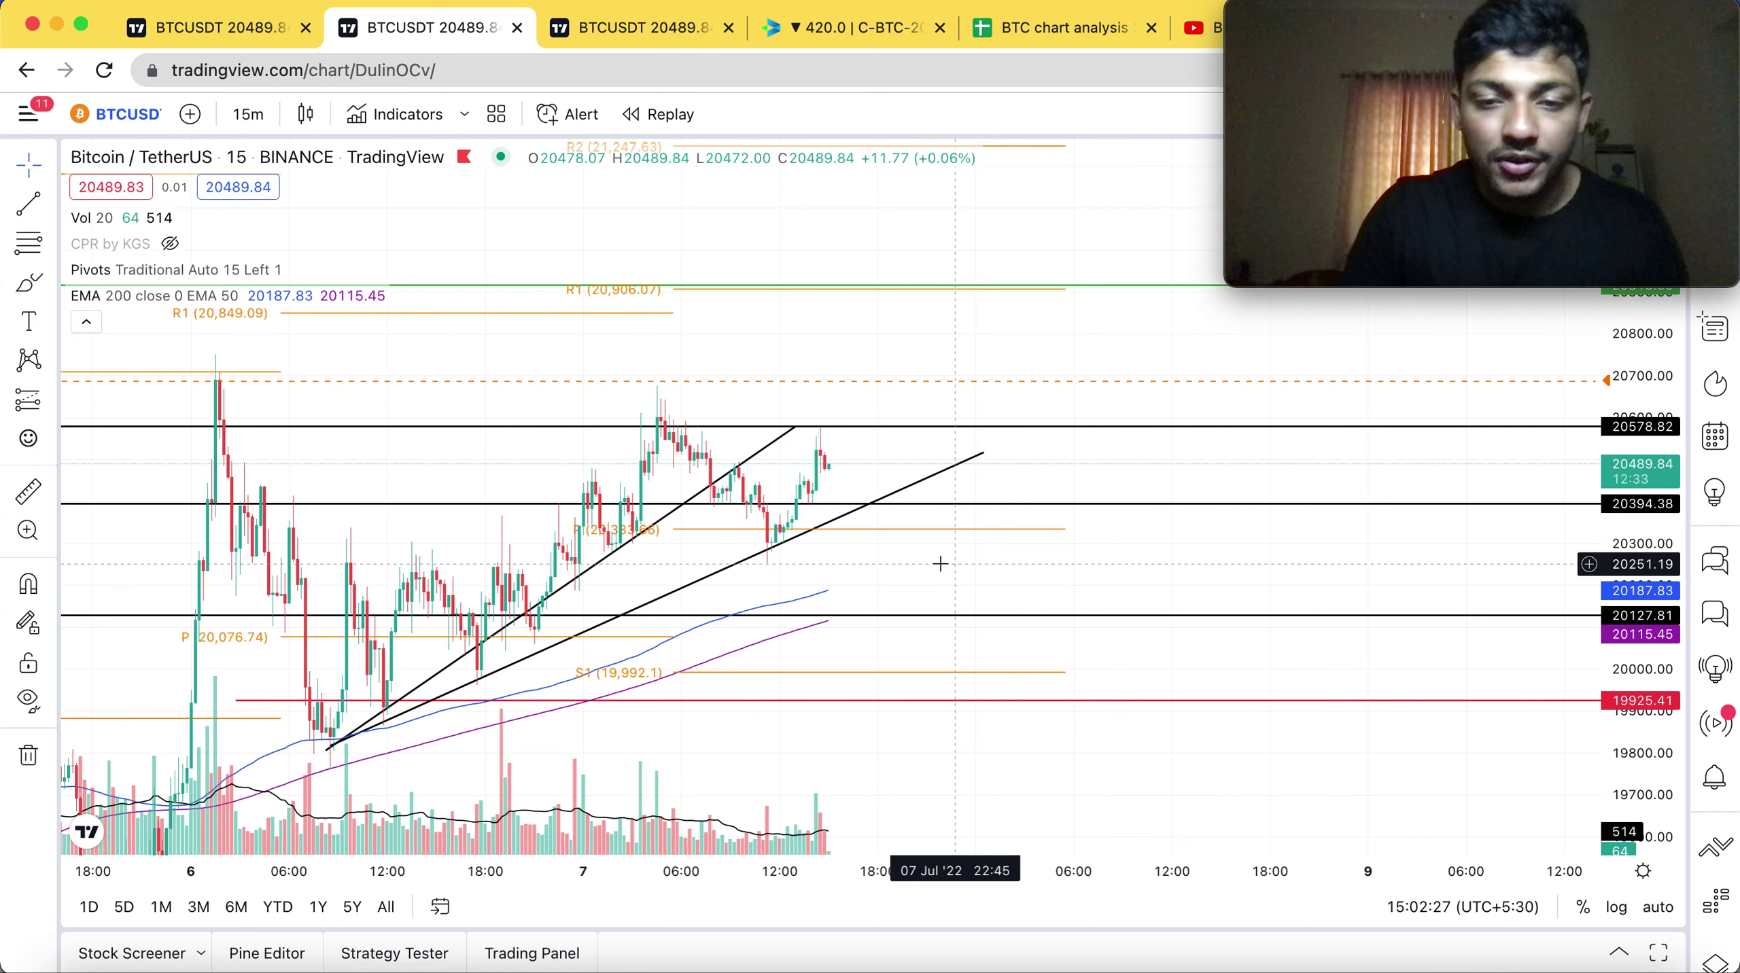
pyautogui.scroll(2, 946, 564)
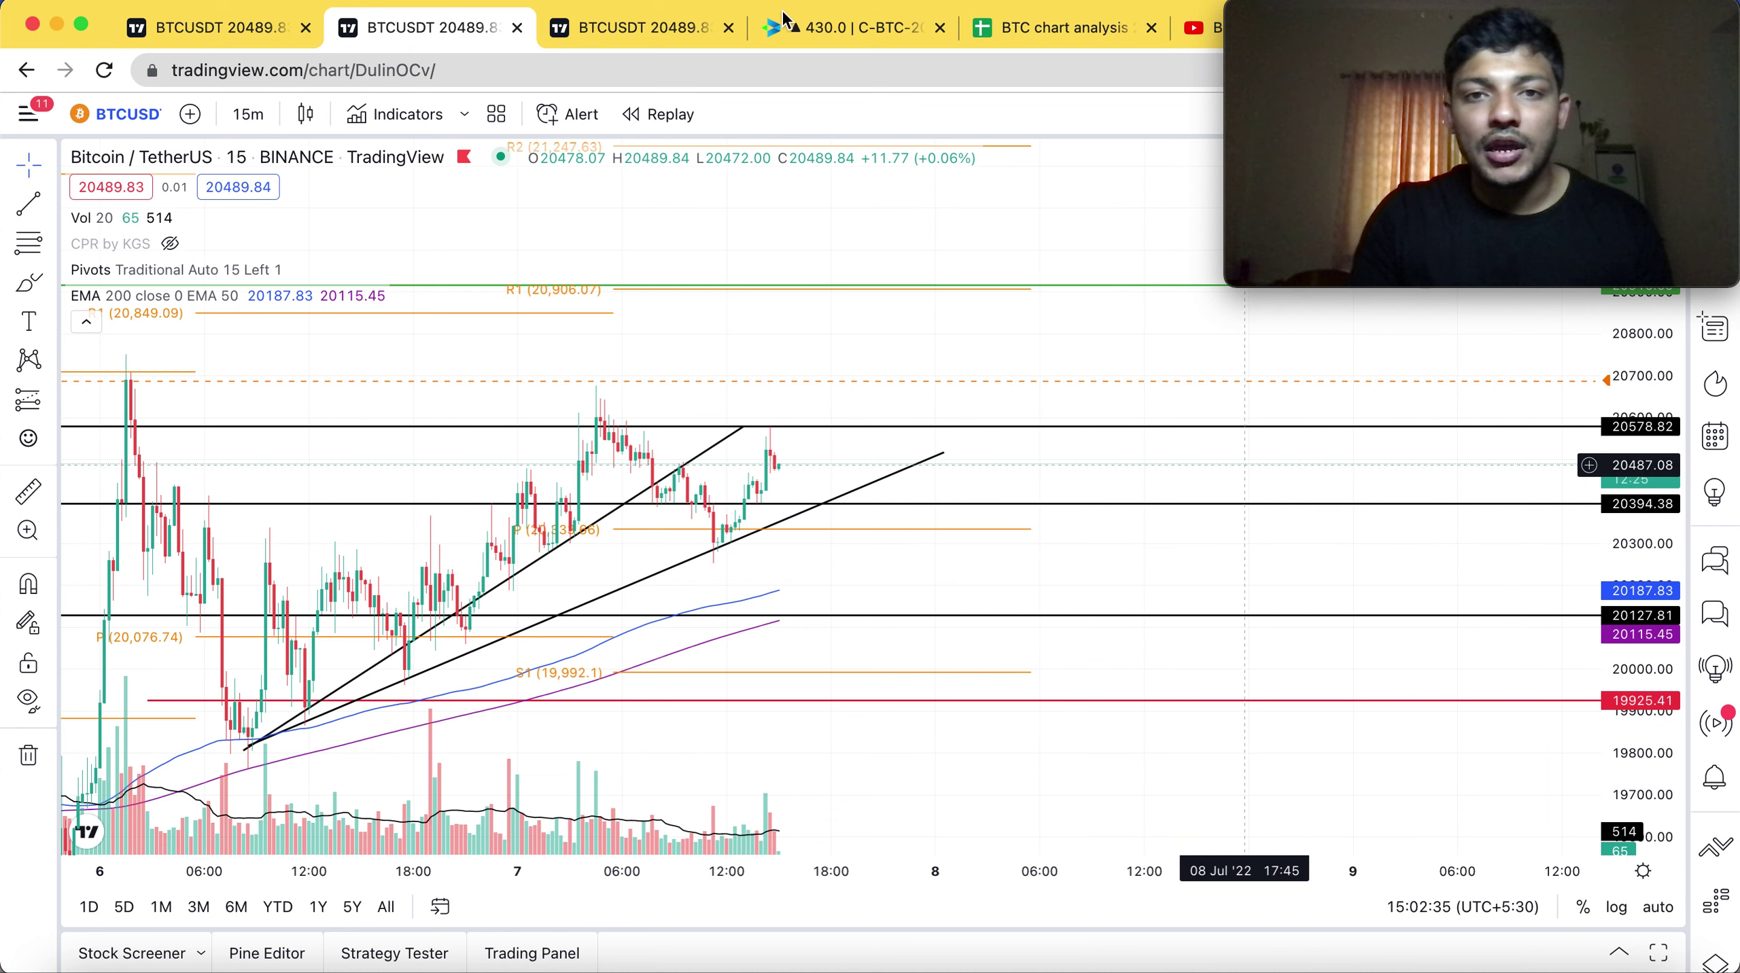
# Load the 20500 call on Delta Exchange's 08 Jul 2022 BTC options chain, then return to the 5-minute chart.
pyautogui.click(823, 32)
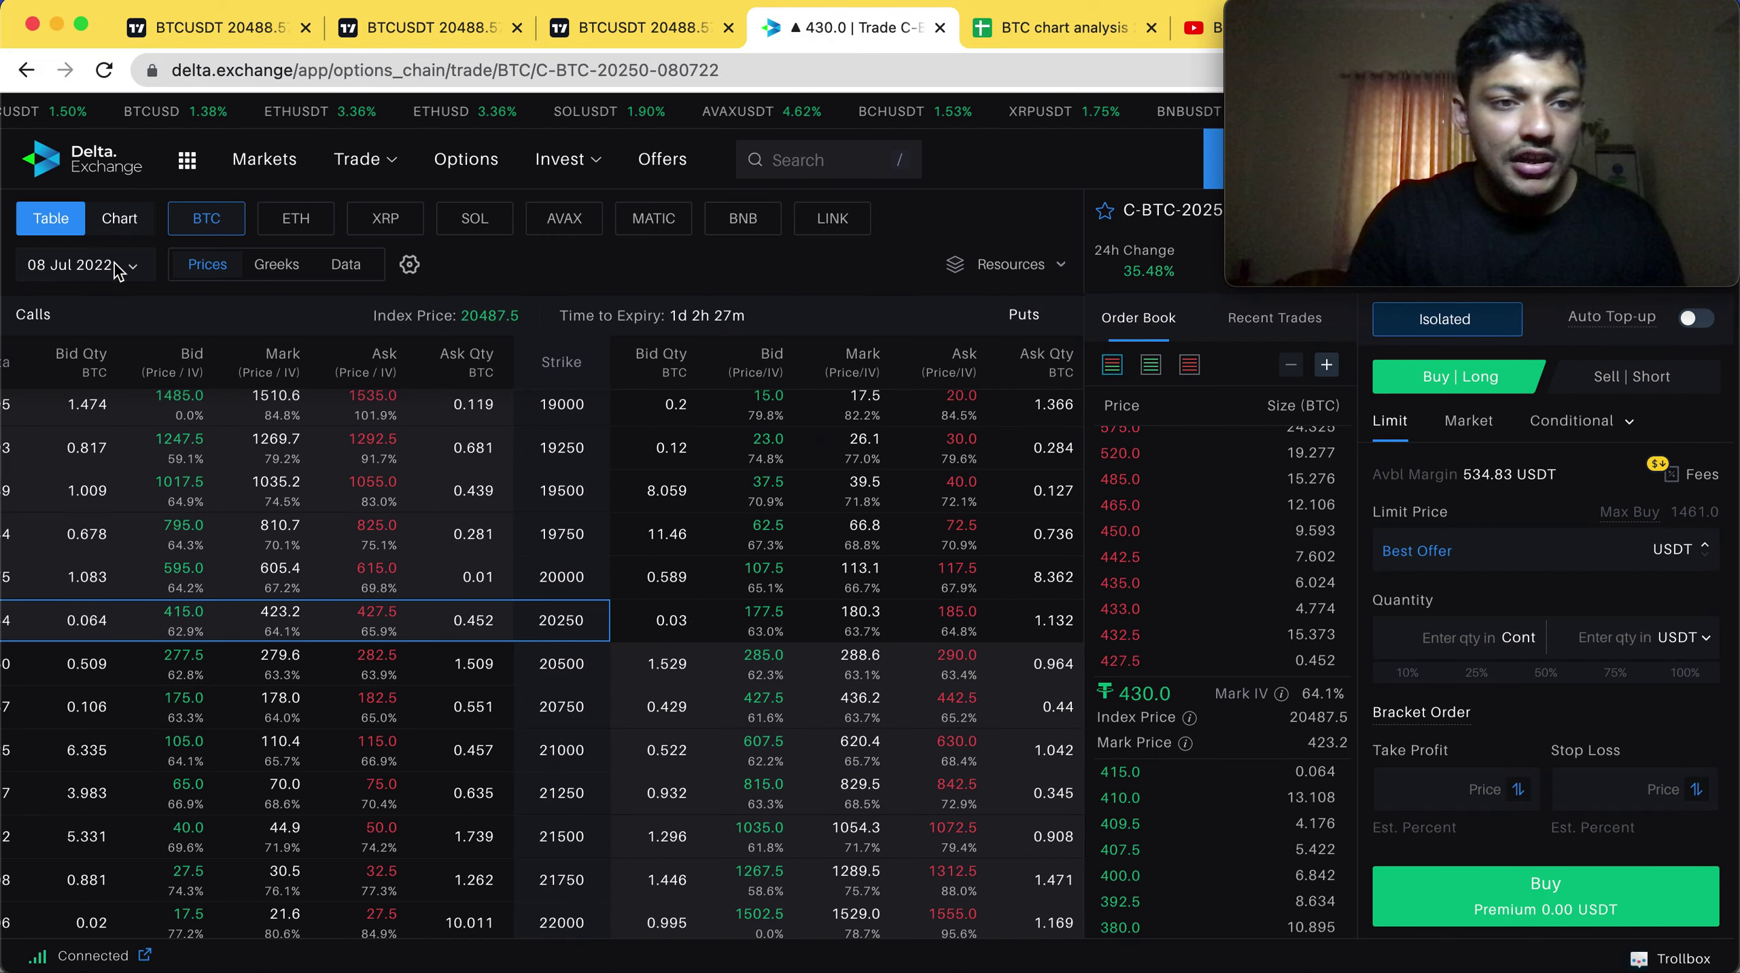
pyautogui.click(115, 267)
pyautogui.click(85, 312)
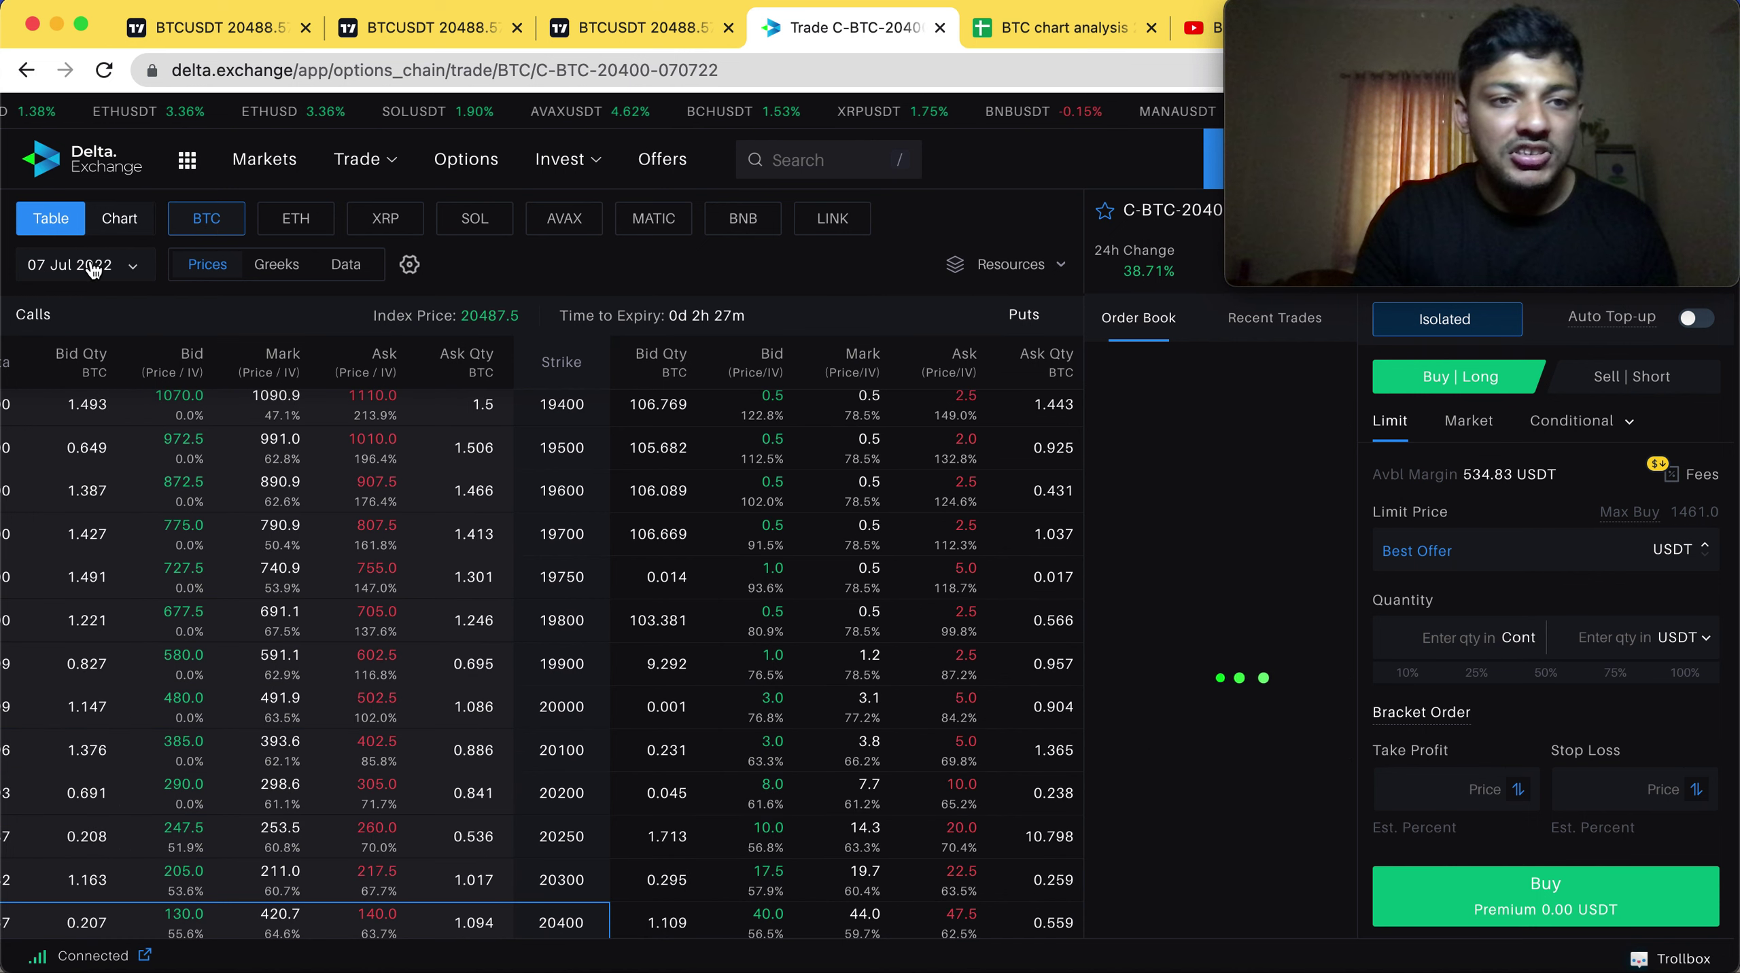
pyautogui.click(80, 265)
pyautogui.click(87, 349)
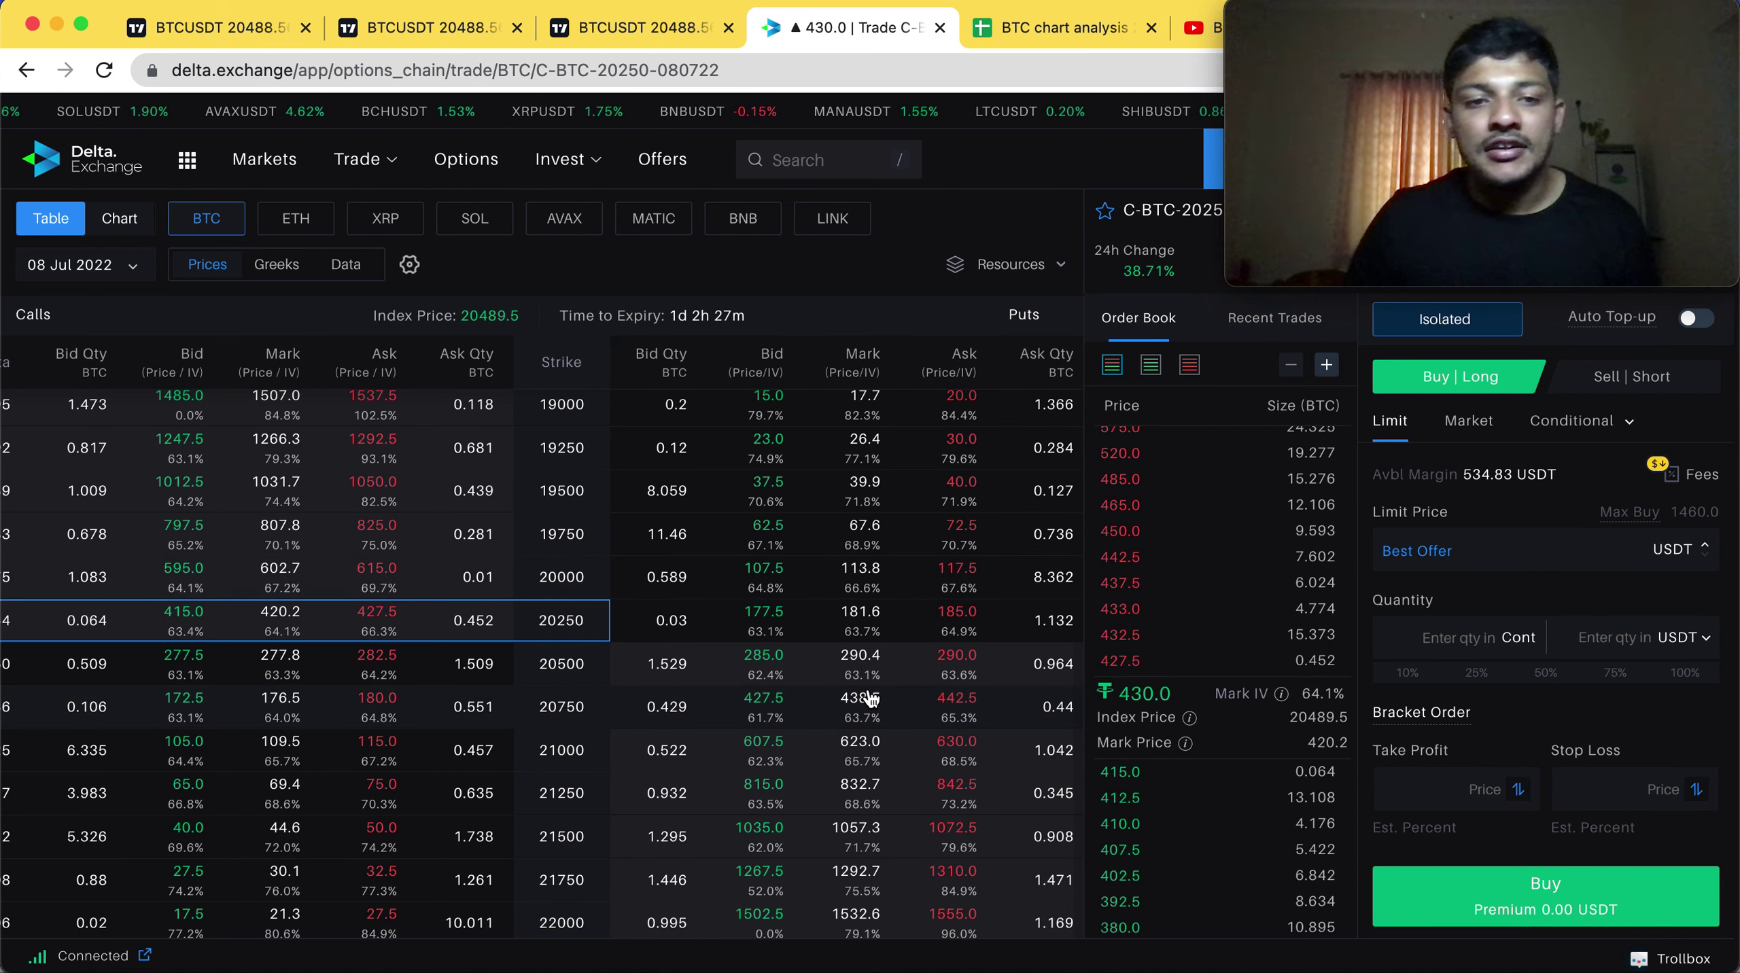
pyautogui.click(461, 670)
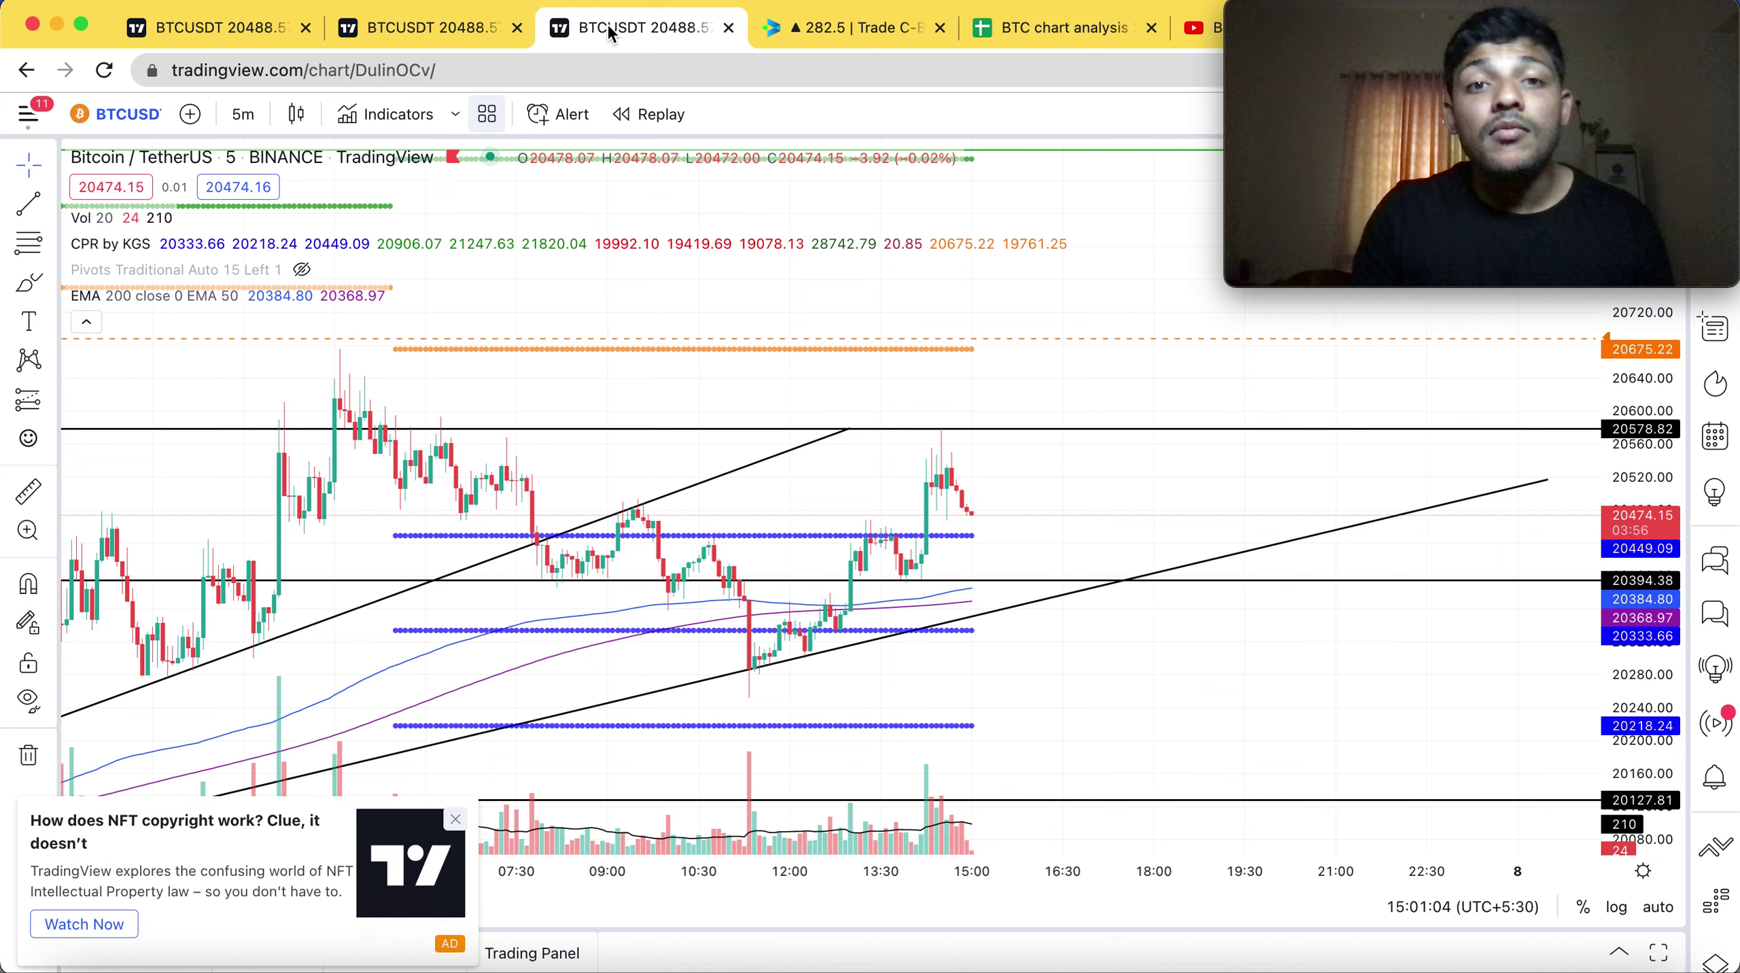
pyautogui.click(609, 31)
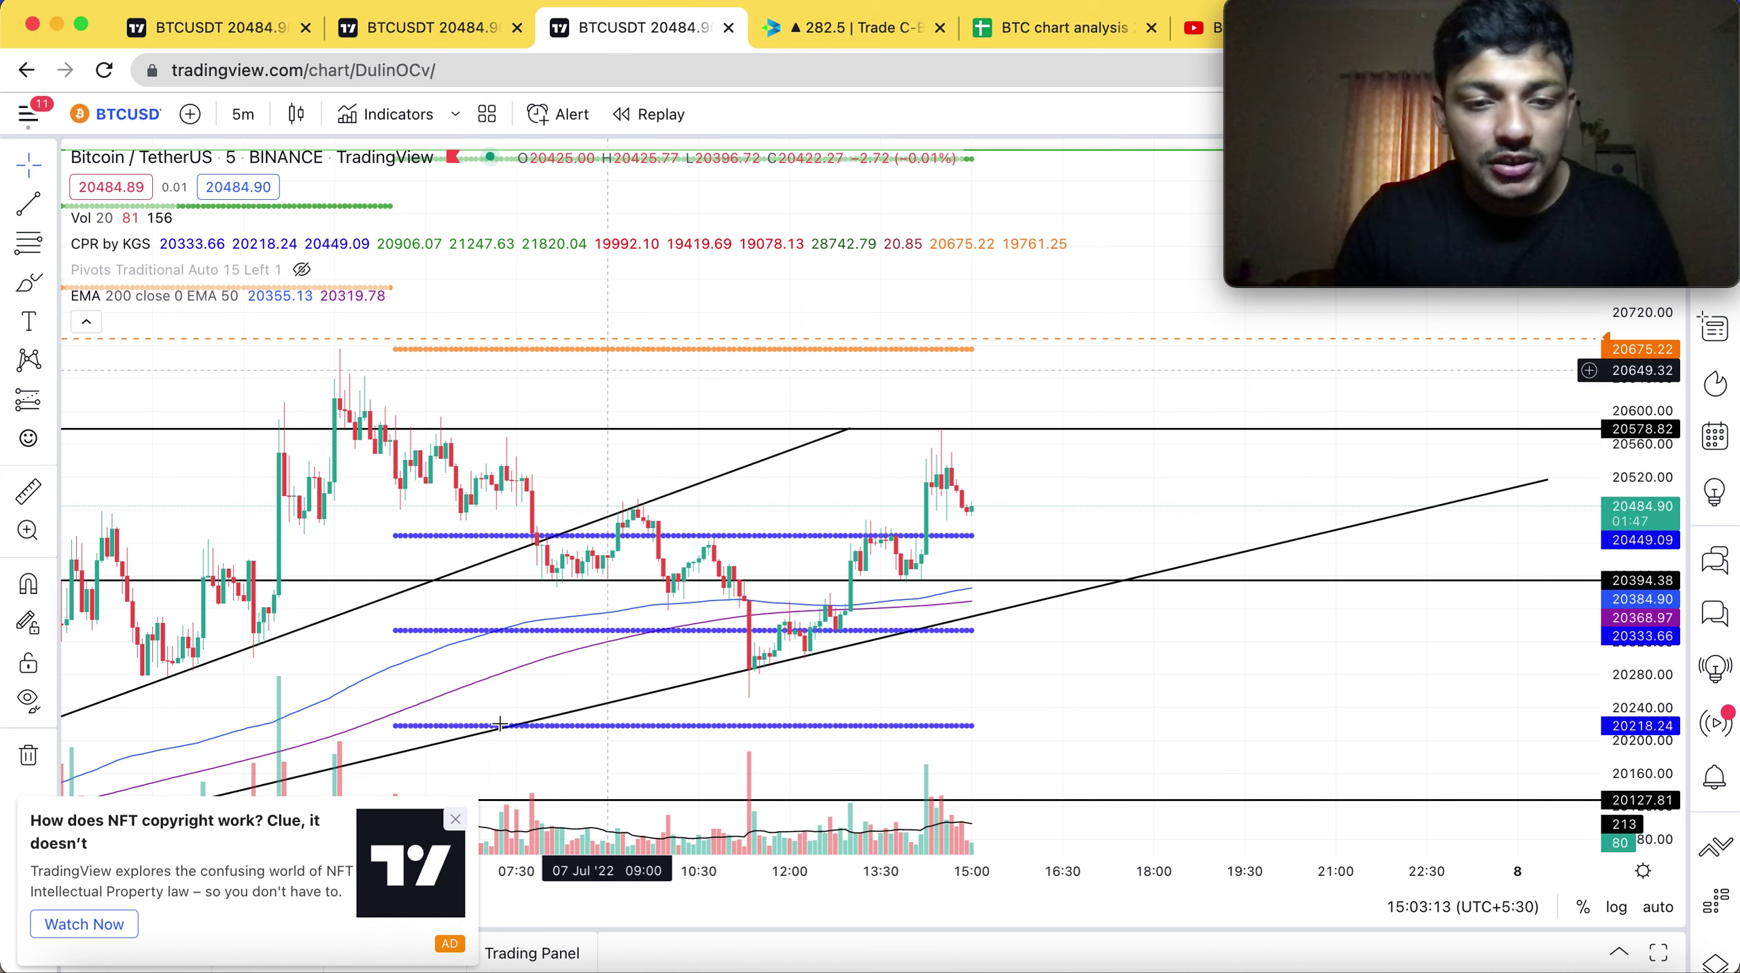
# Close the NFT promotional popup on the 5-minute BTC/USDT chart.
pyautogui.click(456, 821)
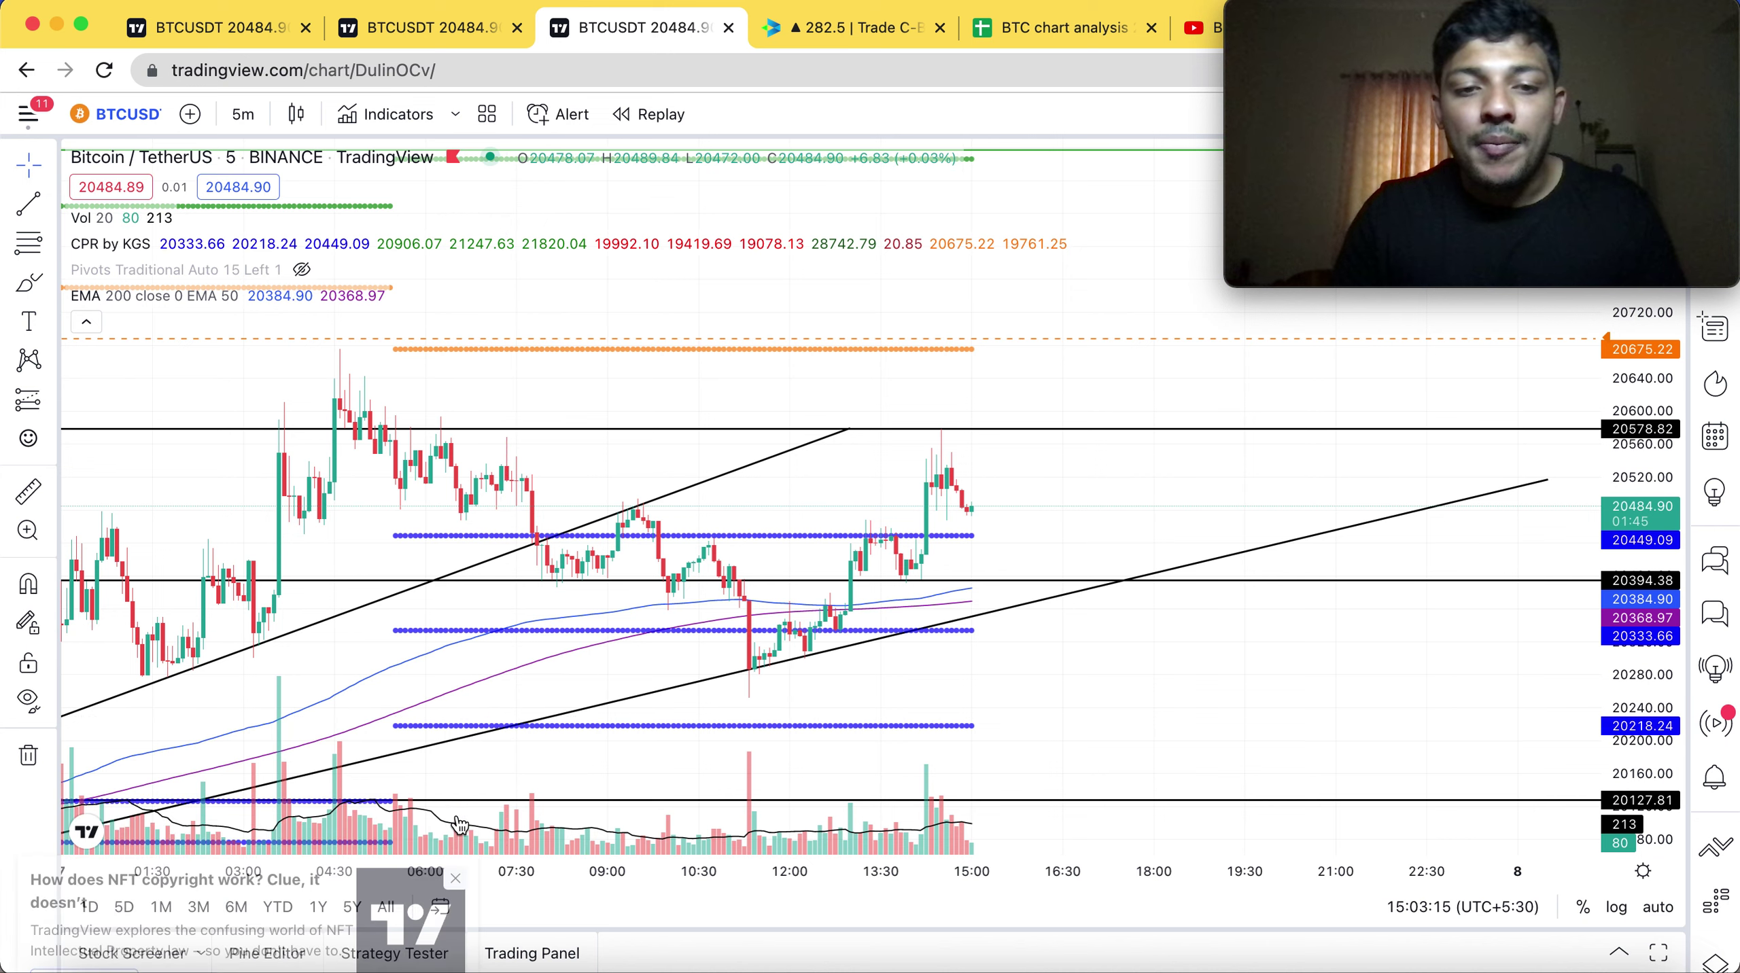